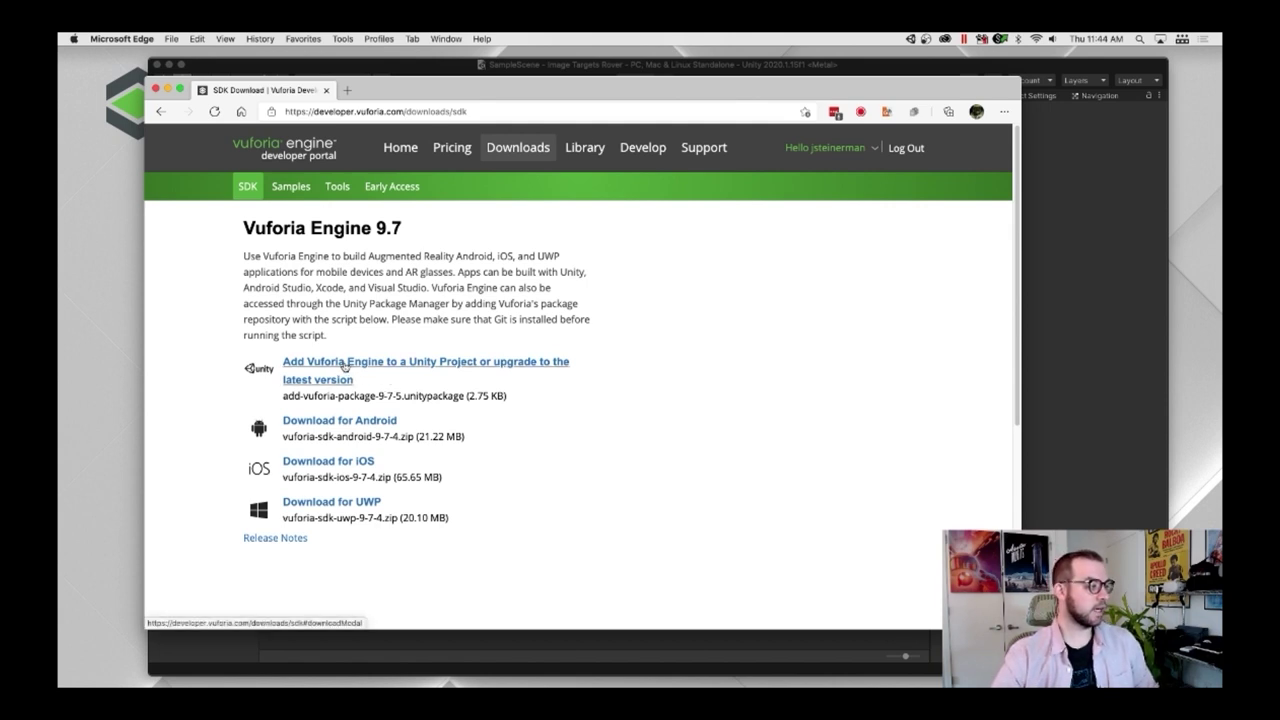
- Download add-vuforia-package-9-7-5 after agreeing to the license, then return to Unity
left_click(343, 366)
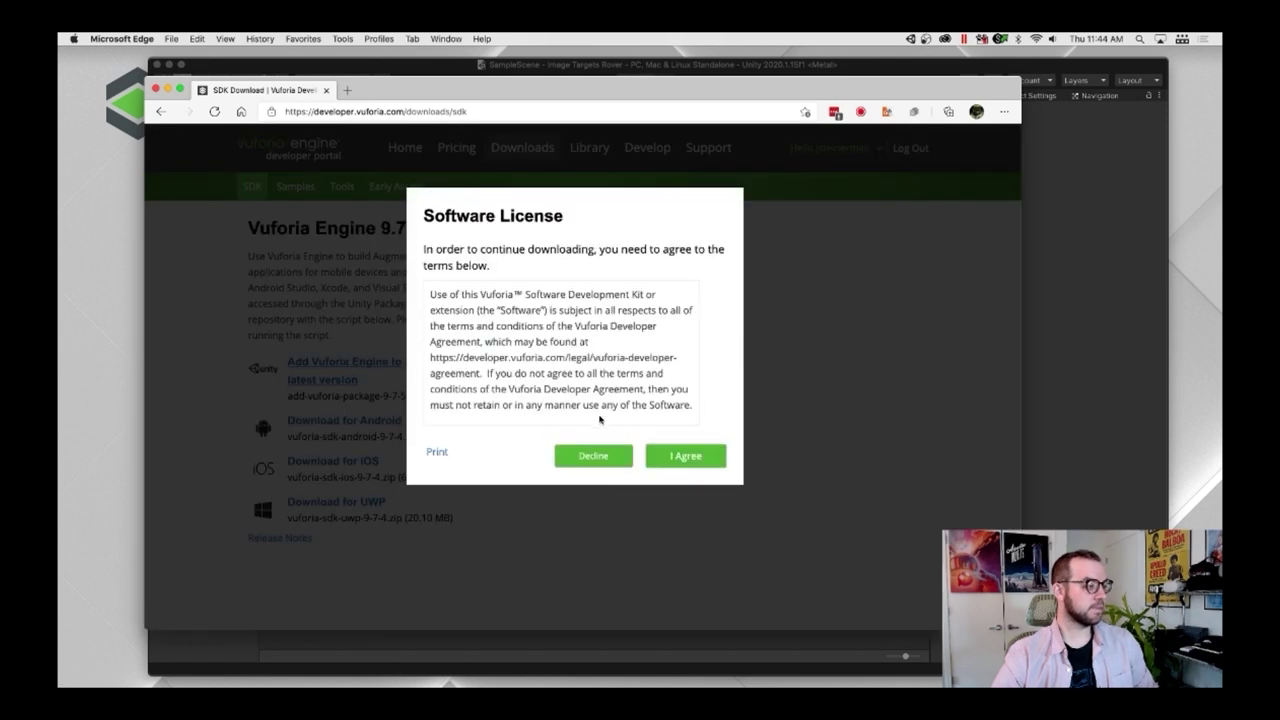
left_click(670, 457)
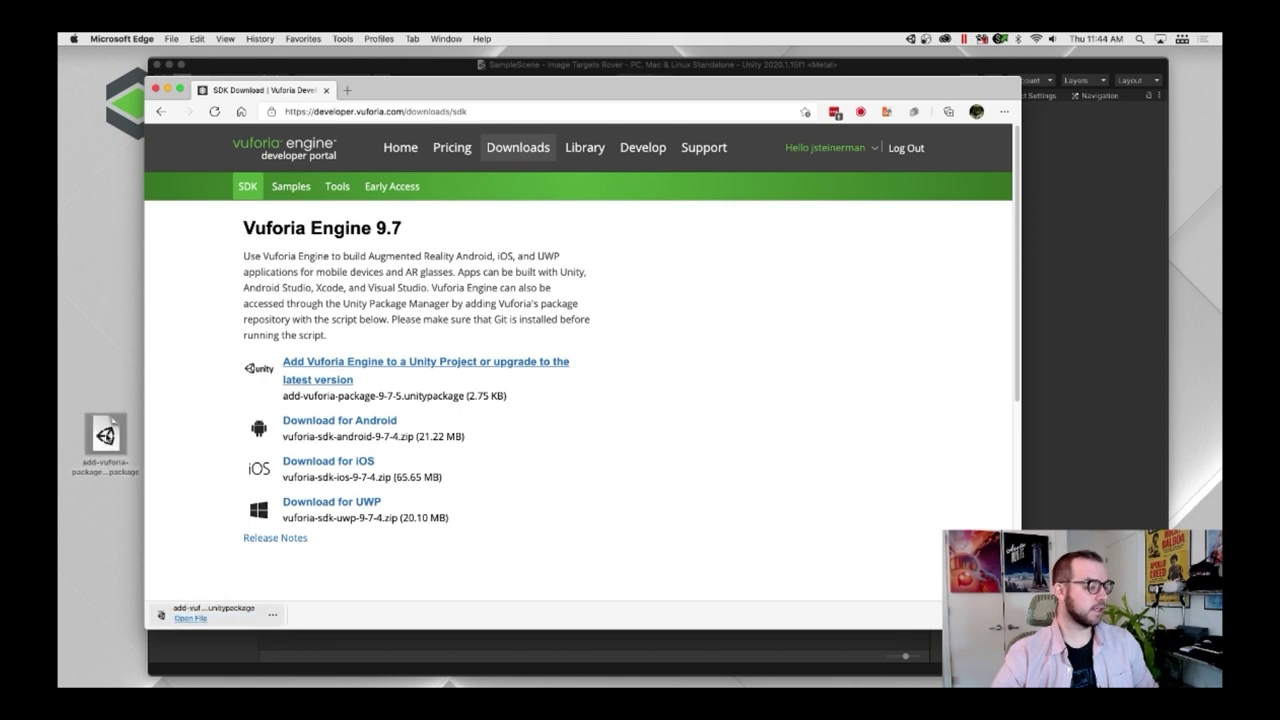
left_click(1060, 195)
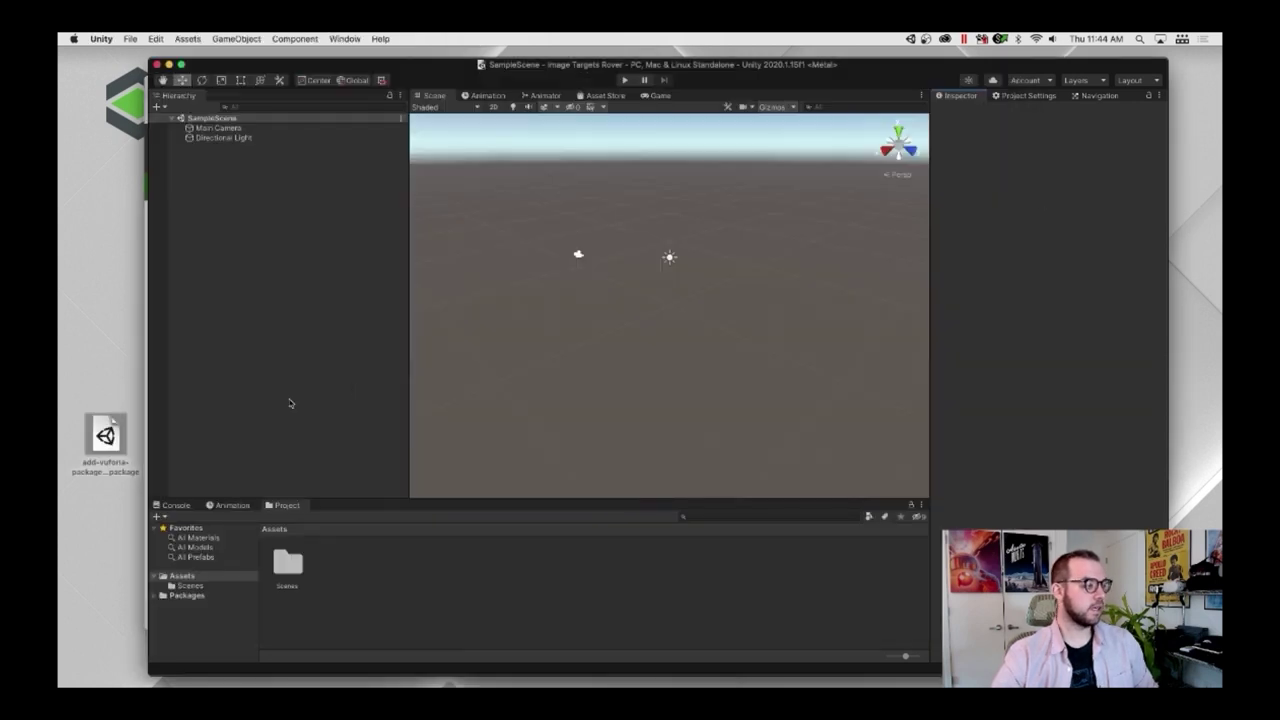
- Drag the Vuforia unitypackage into Assets, import its files and accept updating to Vuforia Engine 9.7.5
left_click_drag(105, 435, 425, 572)
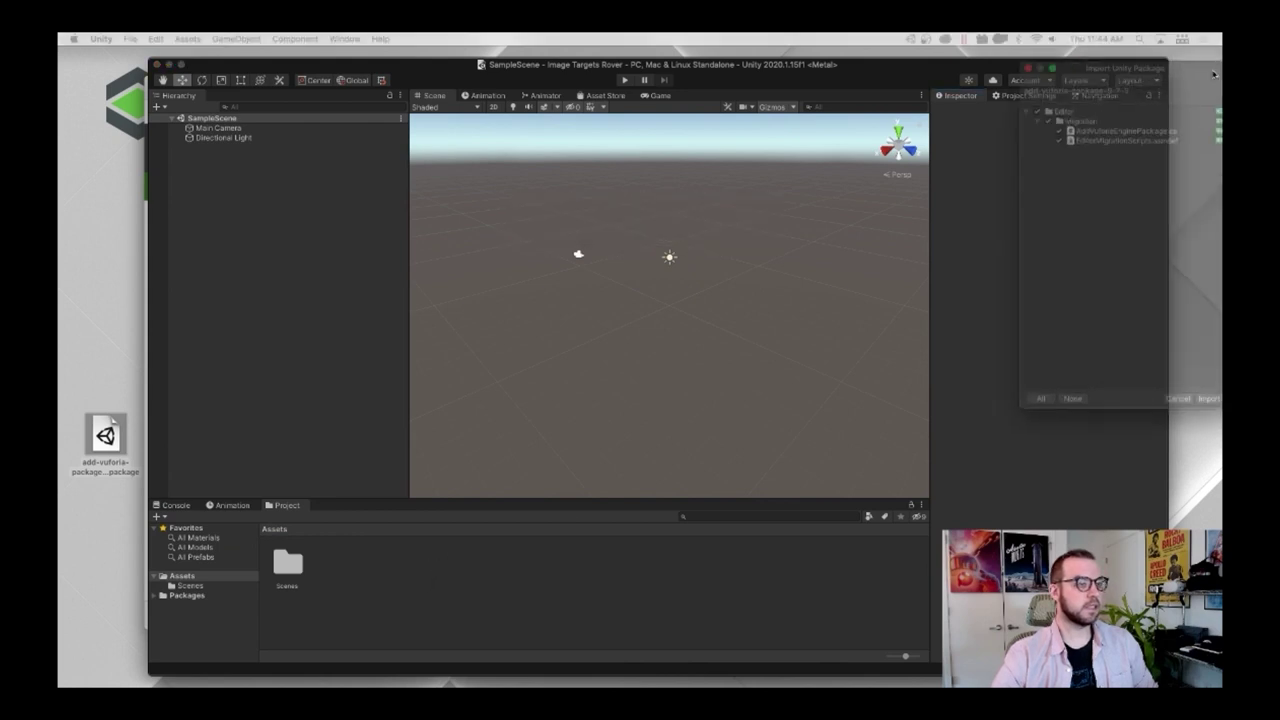
left_click(1123, 398)
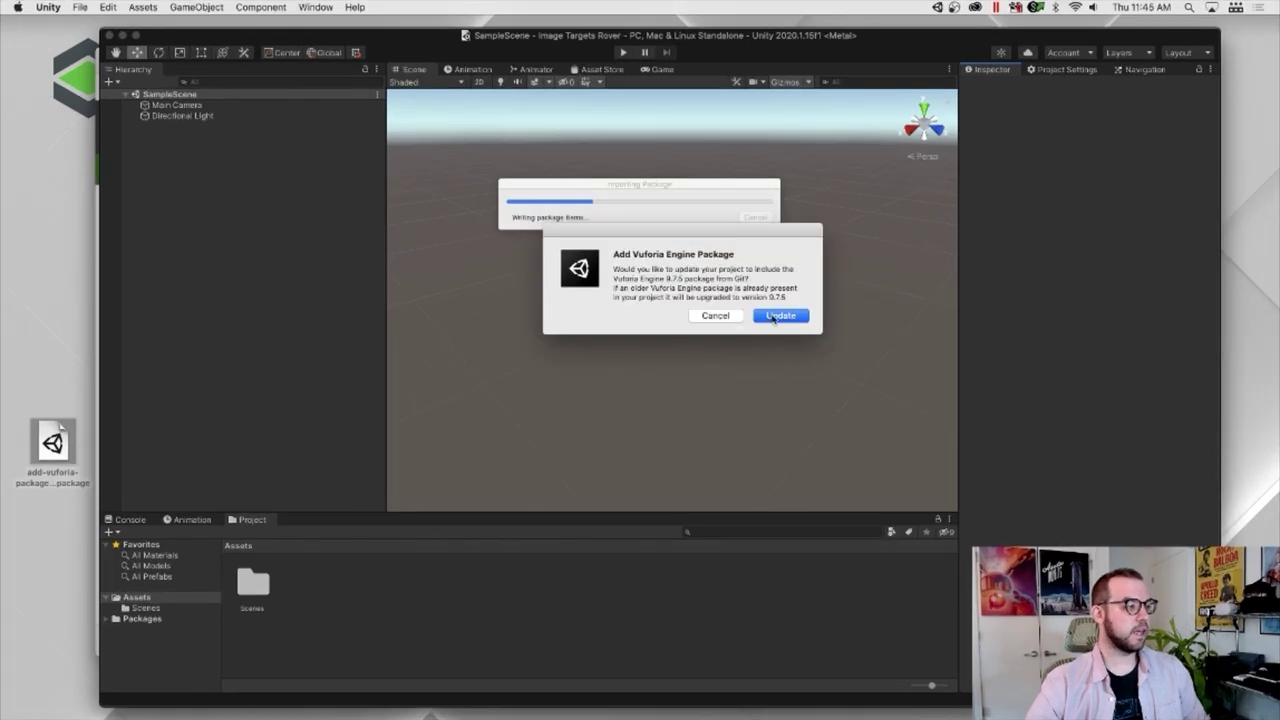
left_click(773, 316)
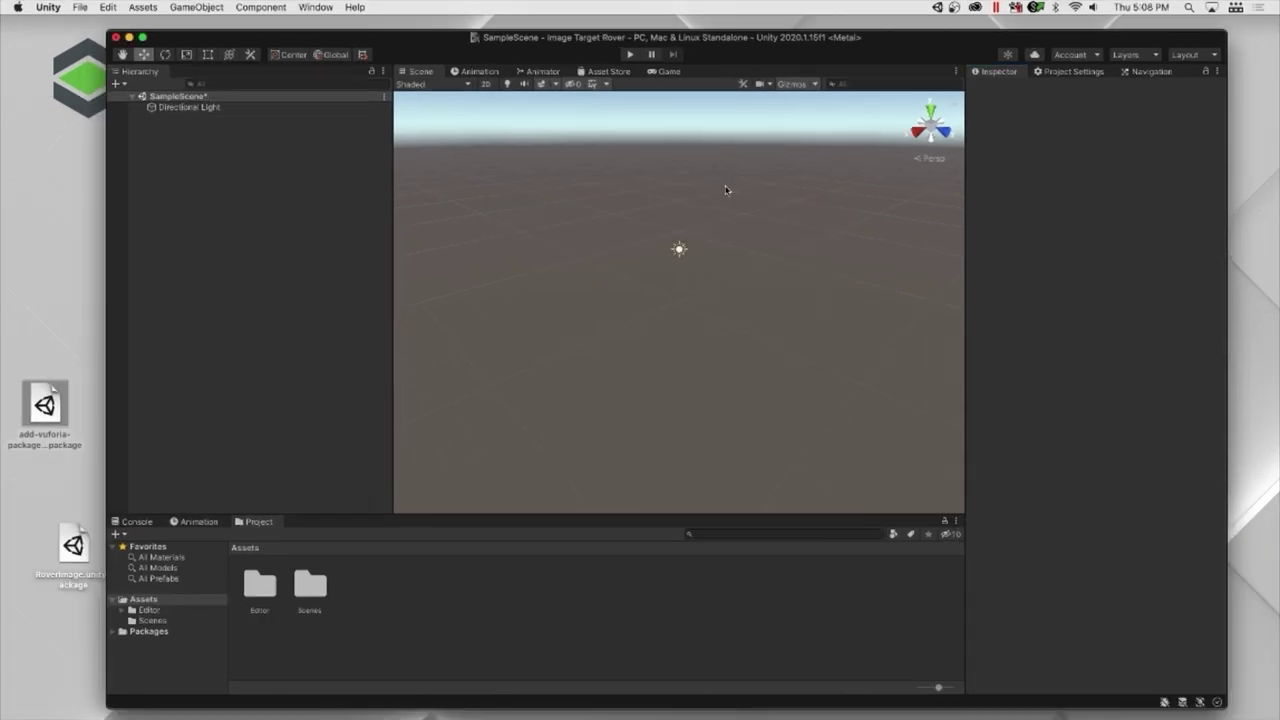
- Add a Vuforia Engine AR Camera to the Hierarchy and open its Vuforia Engine configuration
right_click(322, 177)
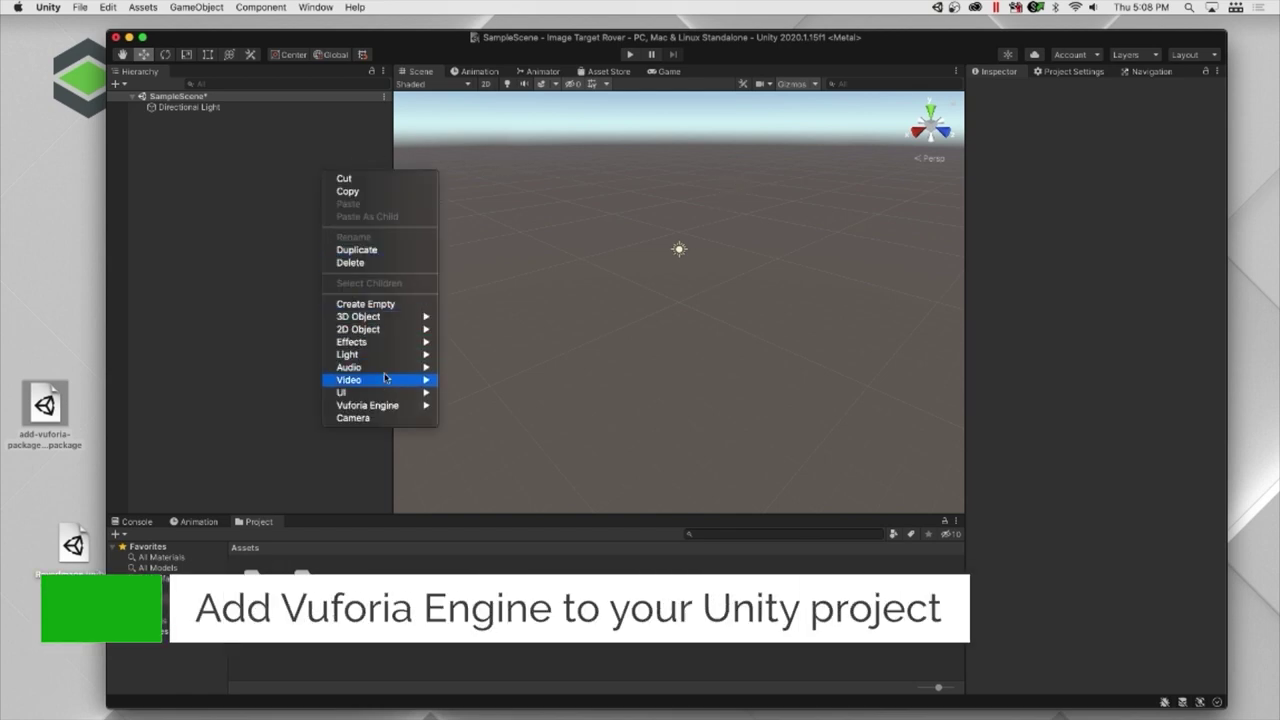
mouse_move(396, 407)
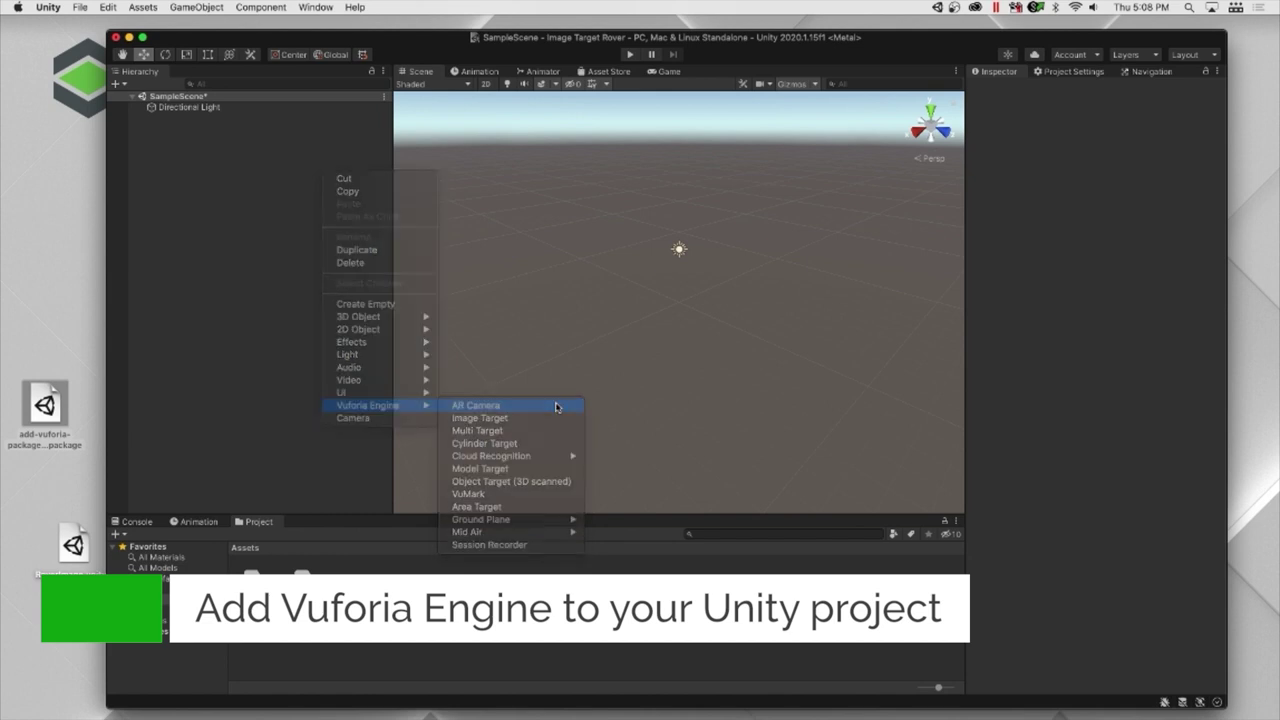
left_click(557, 407)
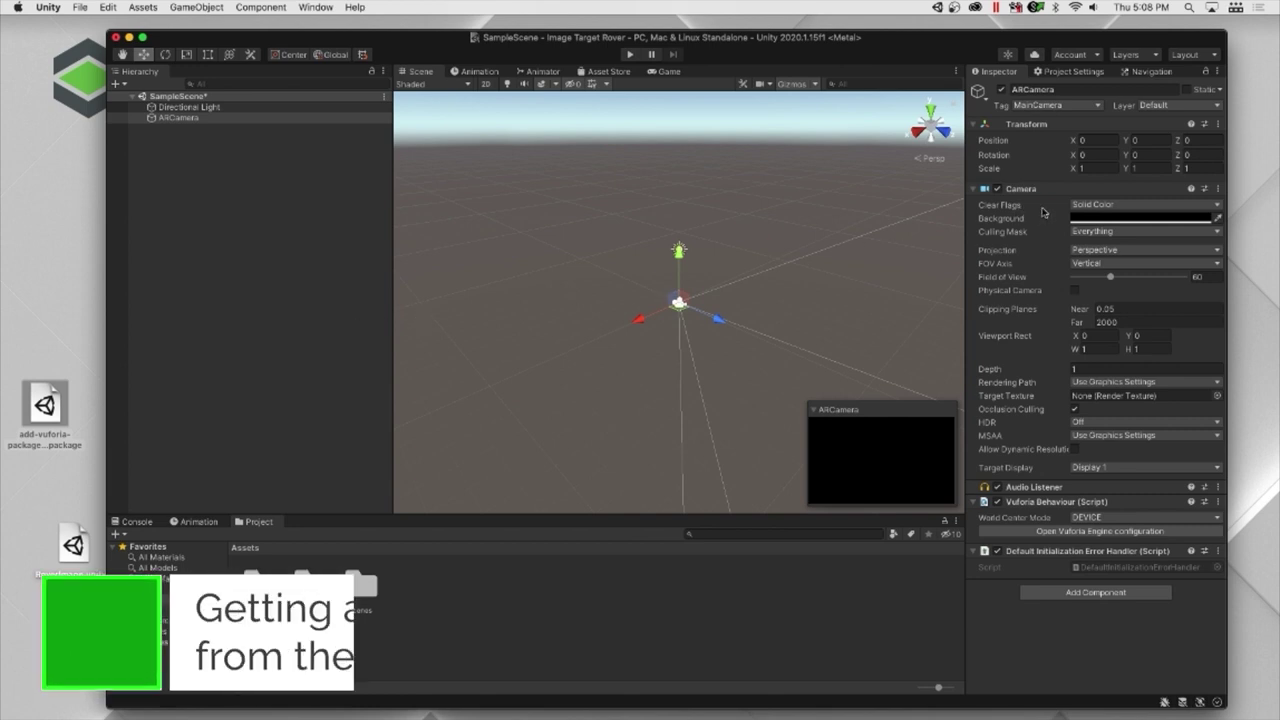
left_click(1078, 532)
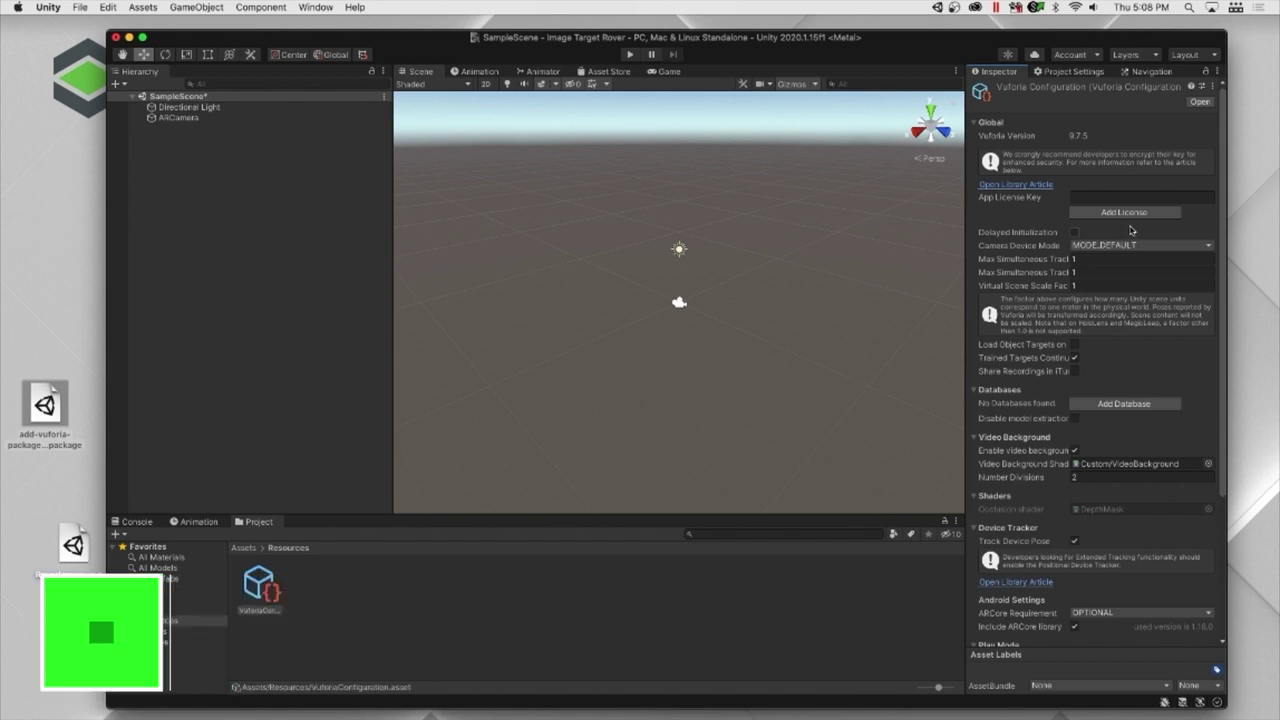
- Create a free development license named ImageTargetRover, accepting the developer agreement
left_click(1135, 212)
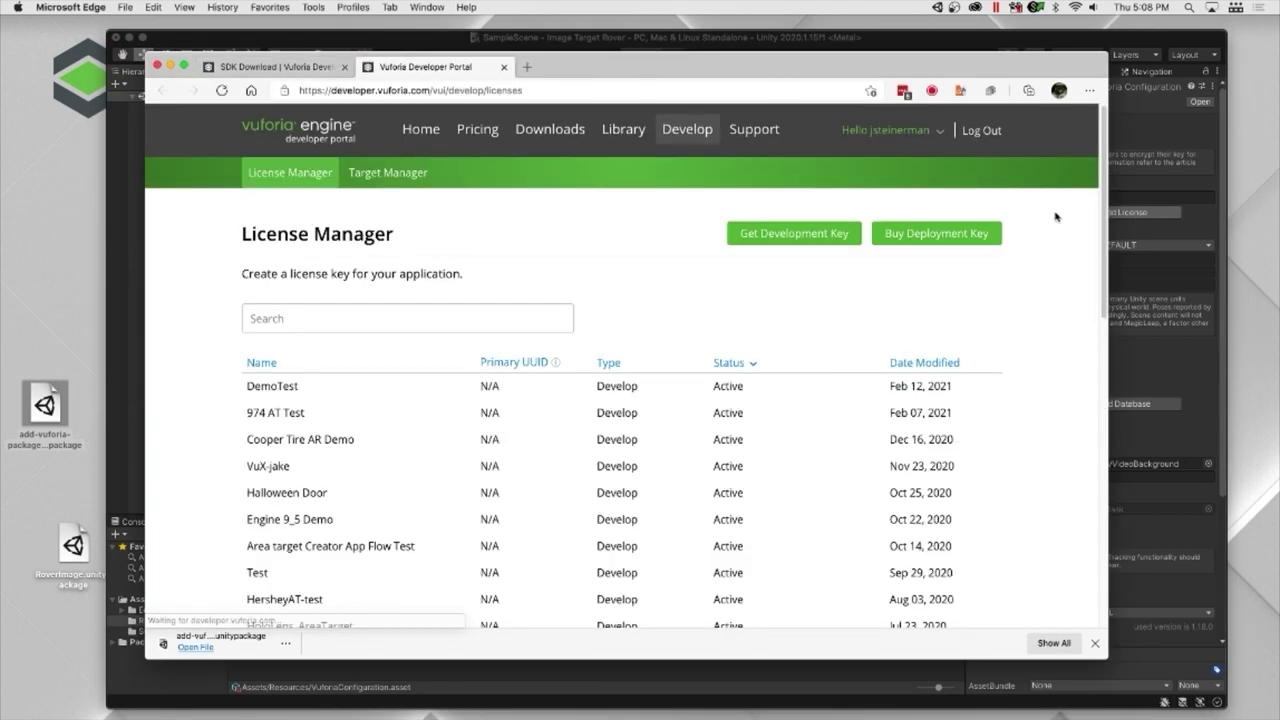
left_click(816, 246)
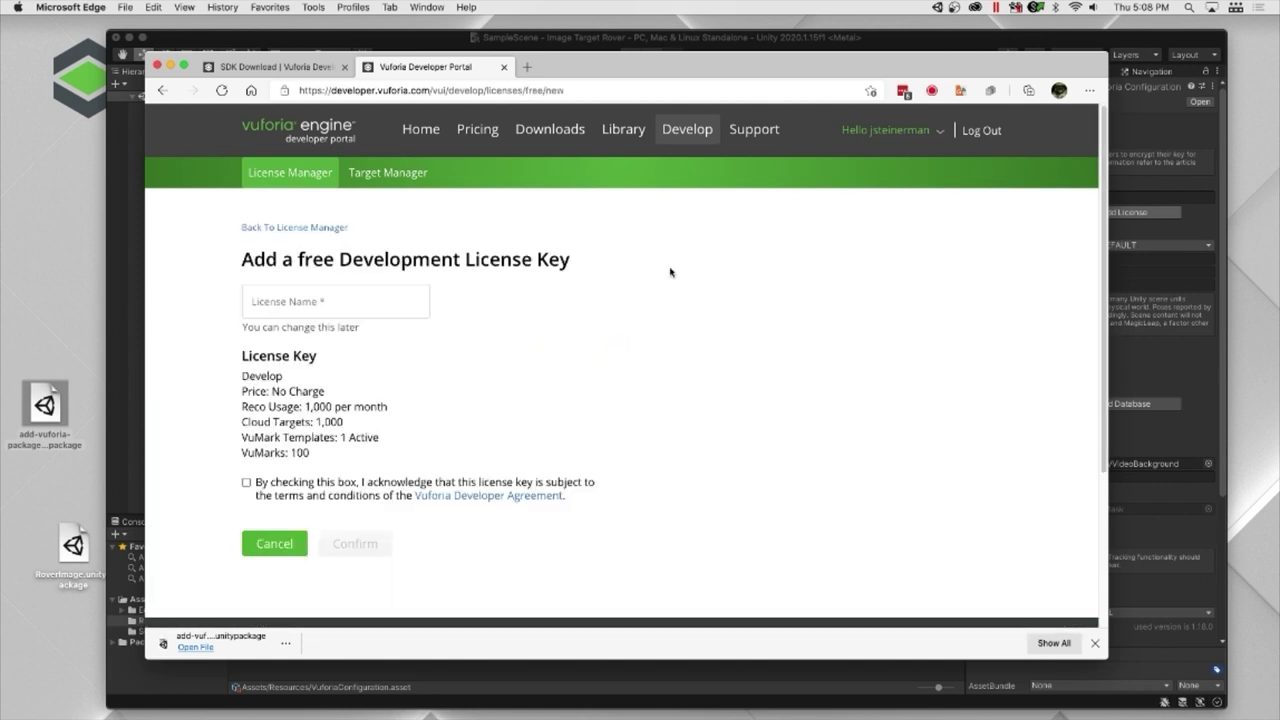
left_click(369, 312)
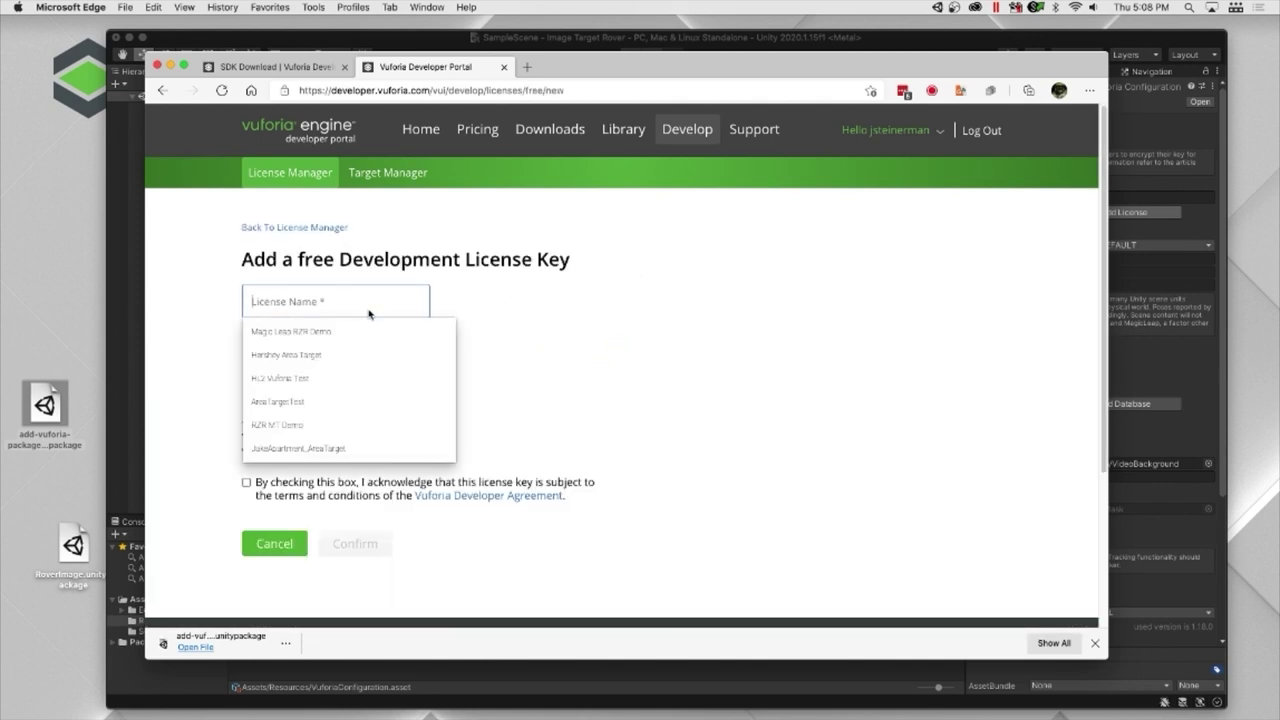
type("ImageTargetRover")
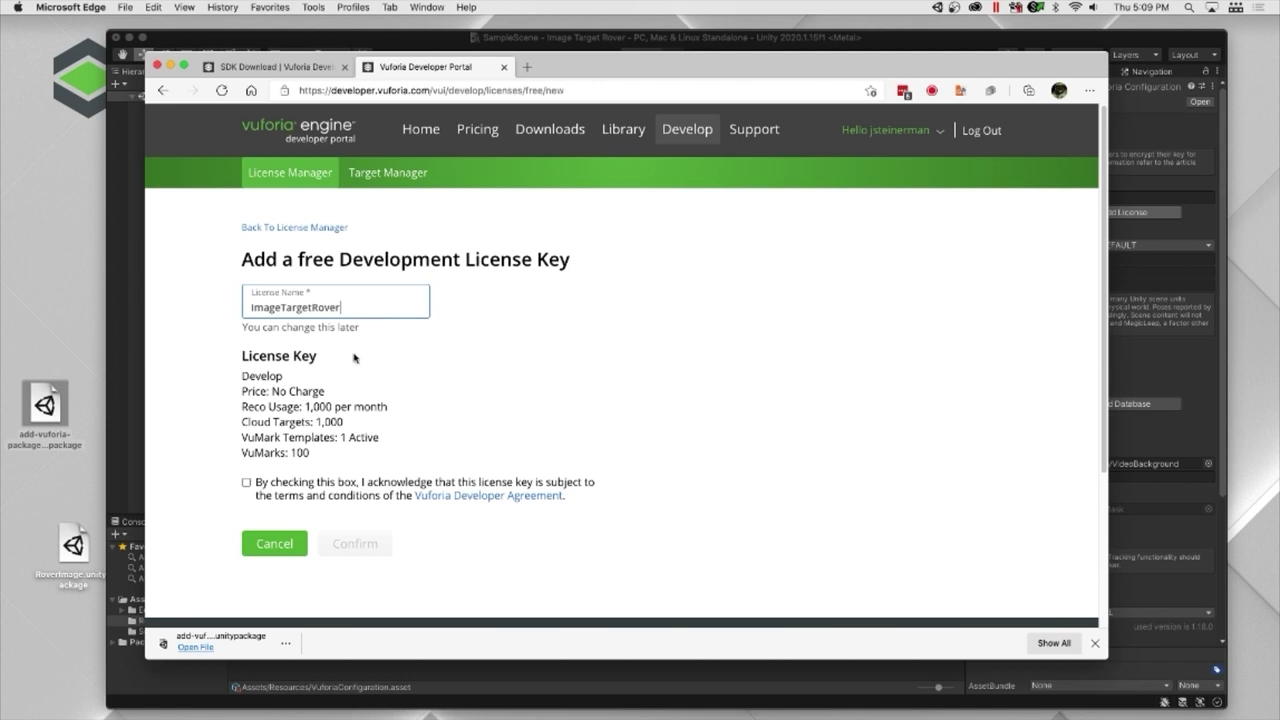
left_click(277, 492)
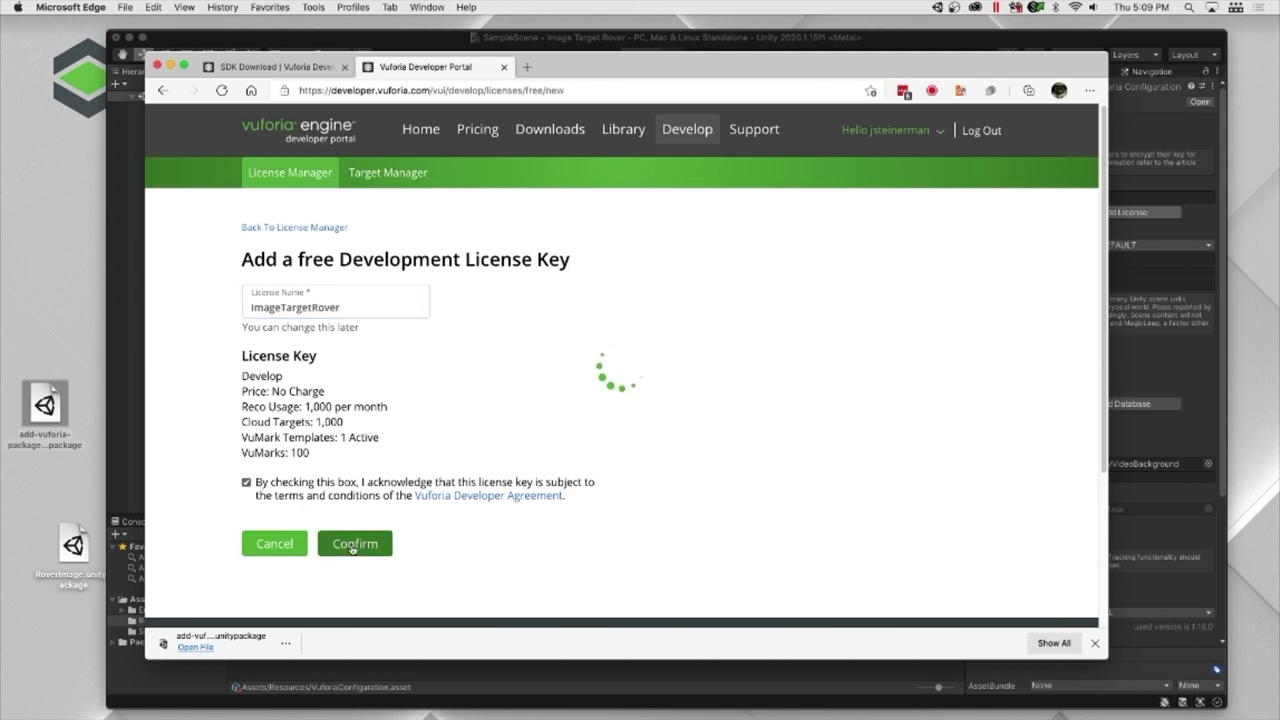
left_click(355, 543)
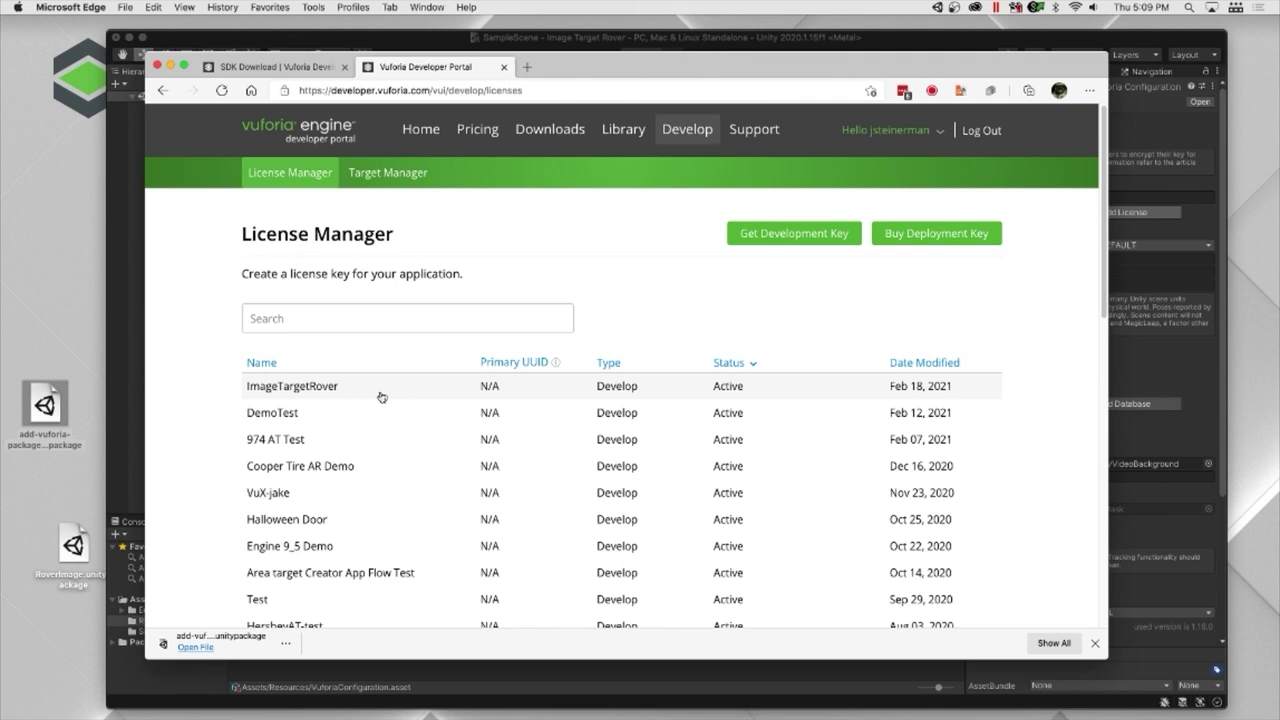
- Open the ImageTargetRover license, copy its key, and go back to Unity
left_click(381, 397)
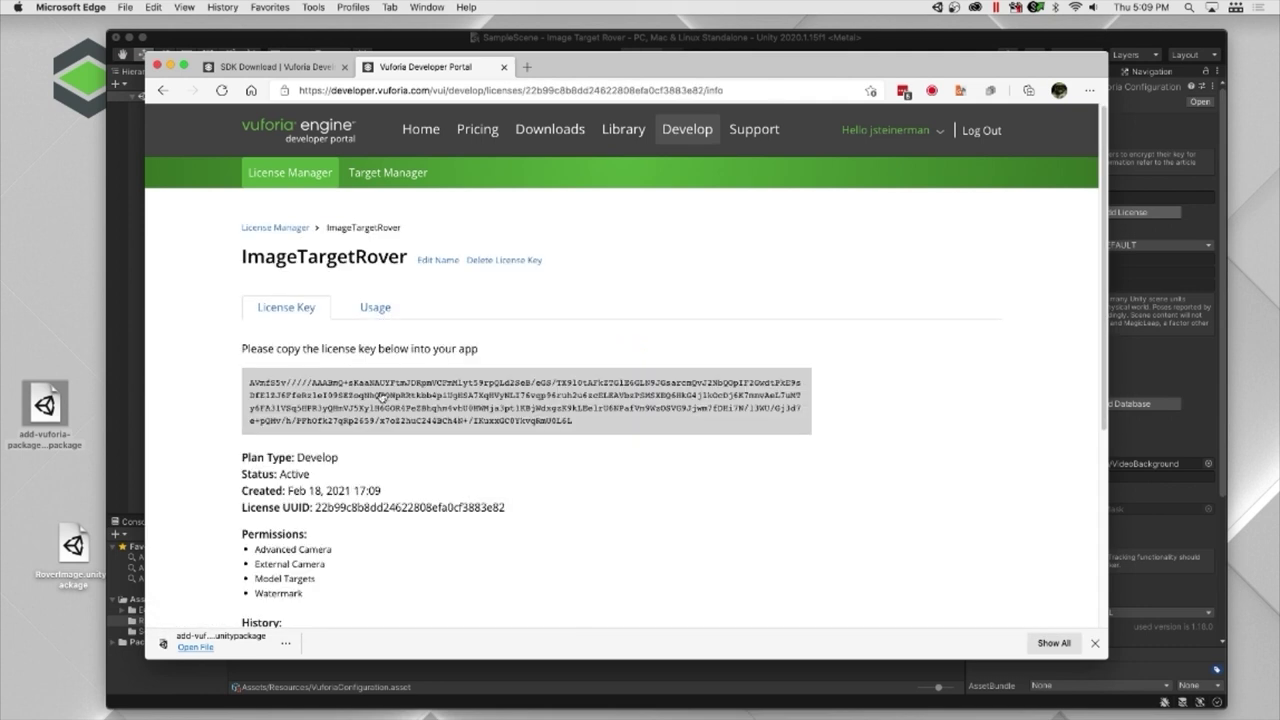
left_click(381, 397)
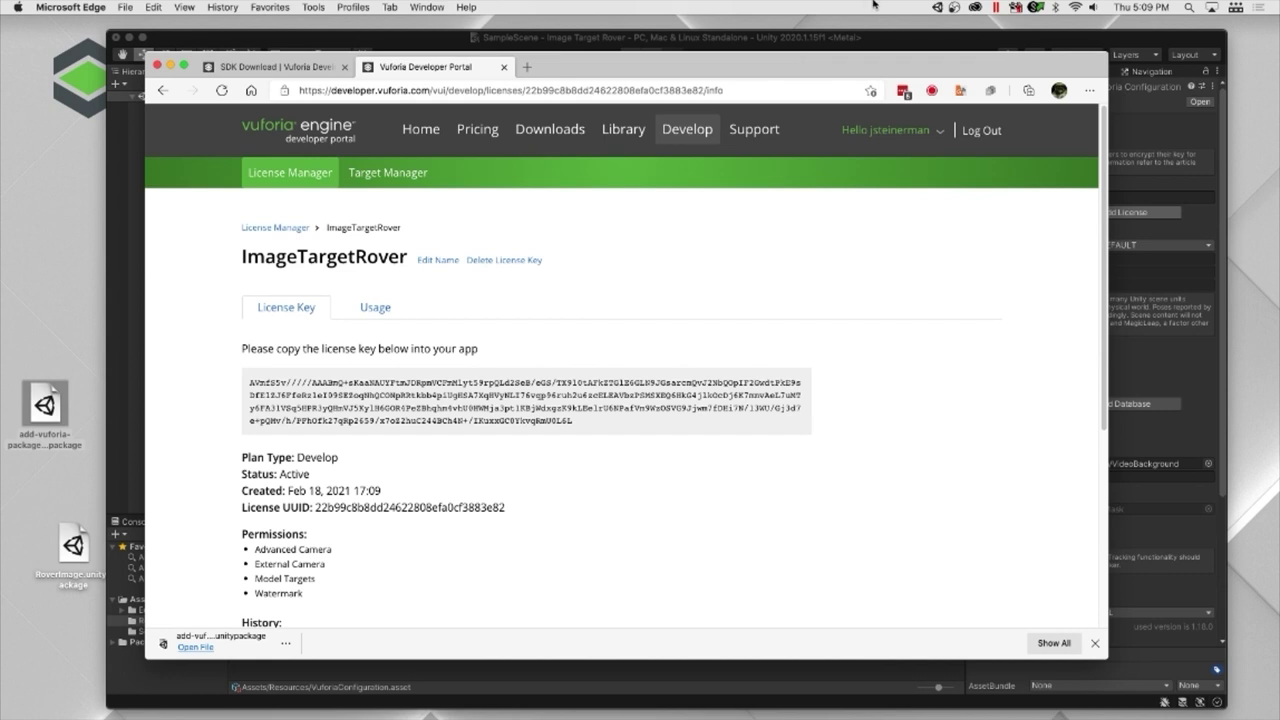
left_click(891, 39)
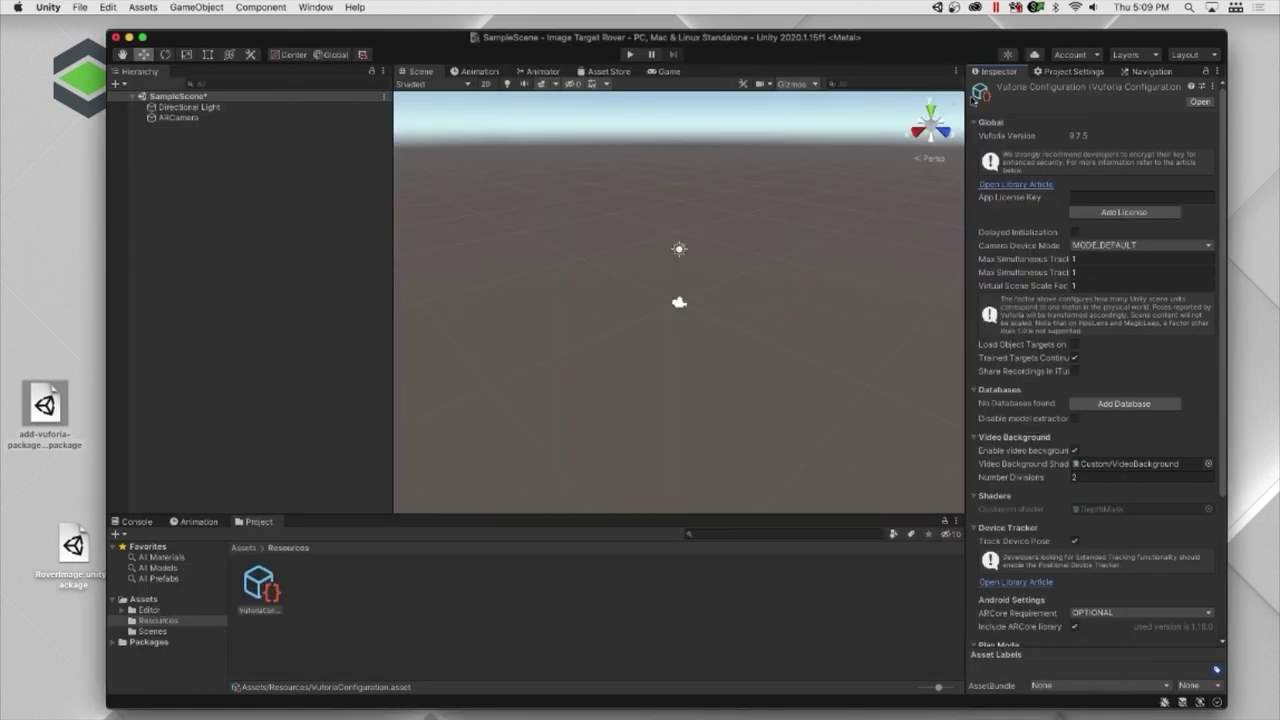
- Paste the ImageTargetRover license key into the App License Key field
left_click(1087, 199)
key("super+v")
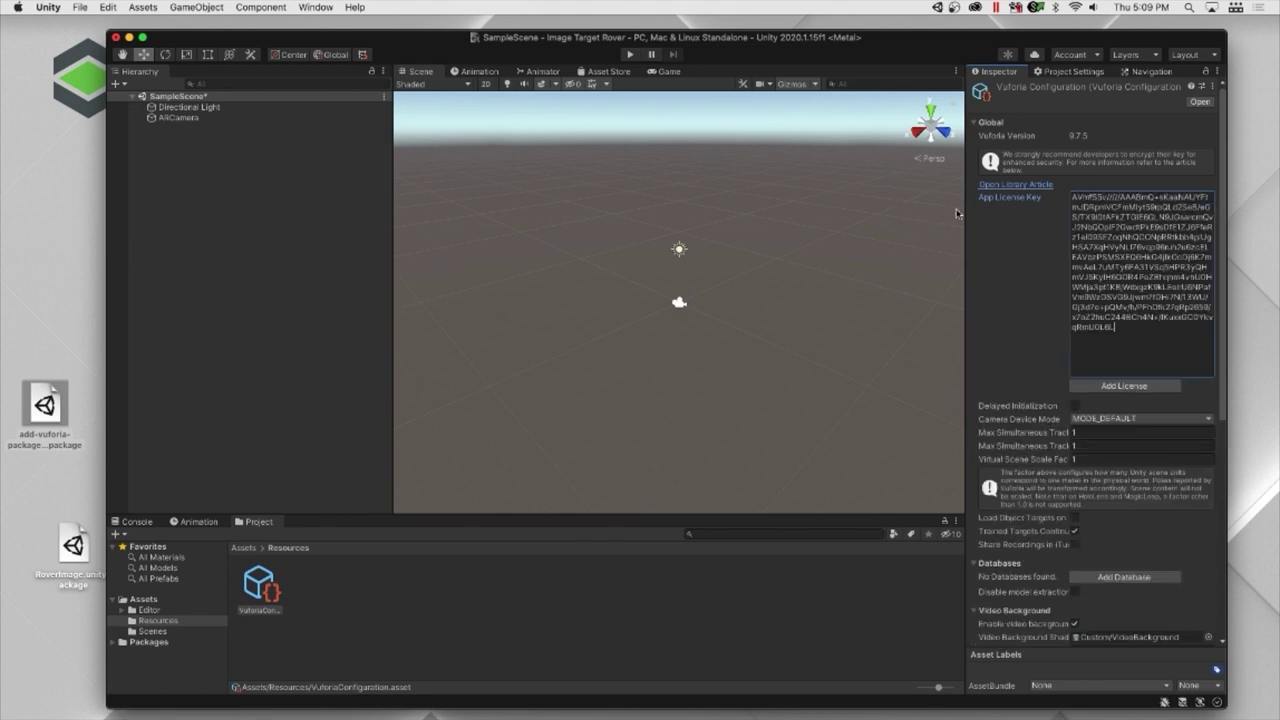
left_click(276, 238)
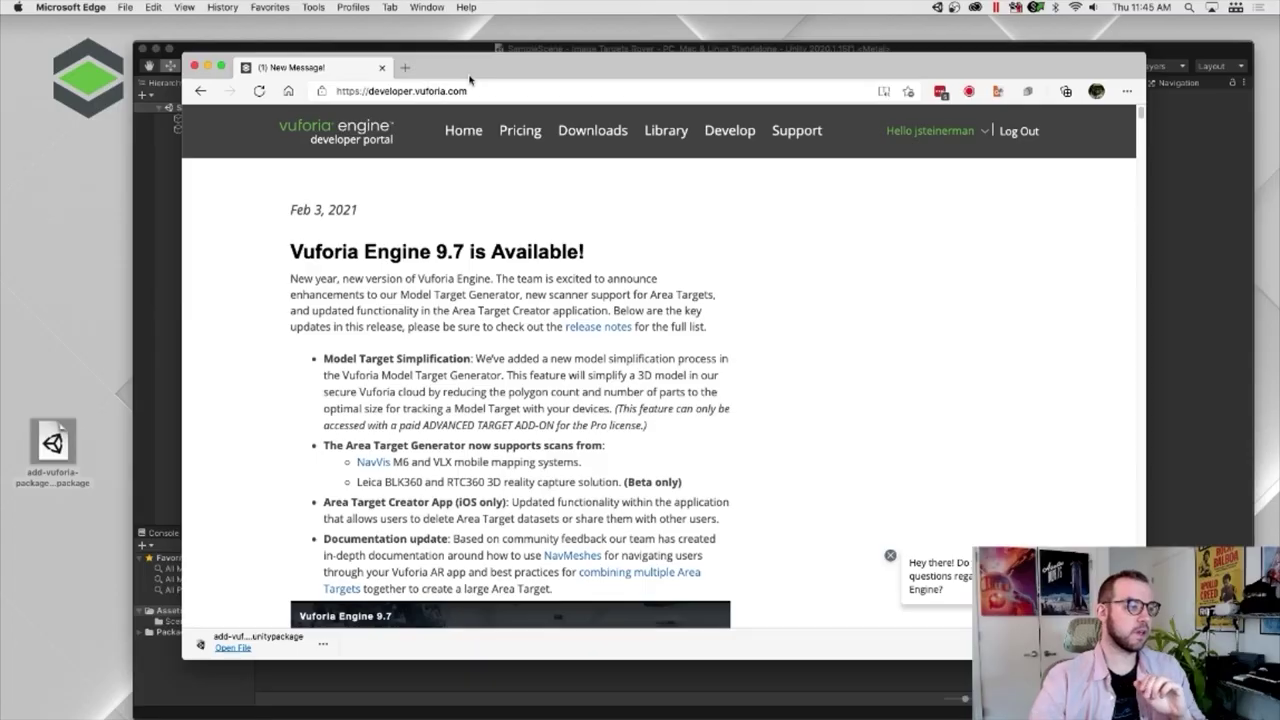
- Create a new device target database named RoverImage in the Target Manager
left_click(748, 145)
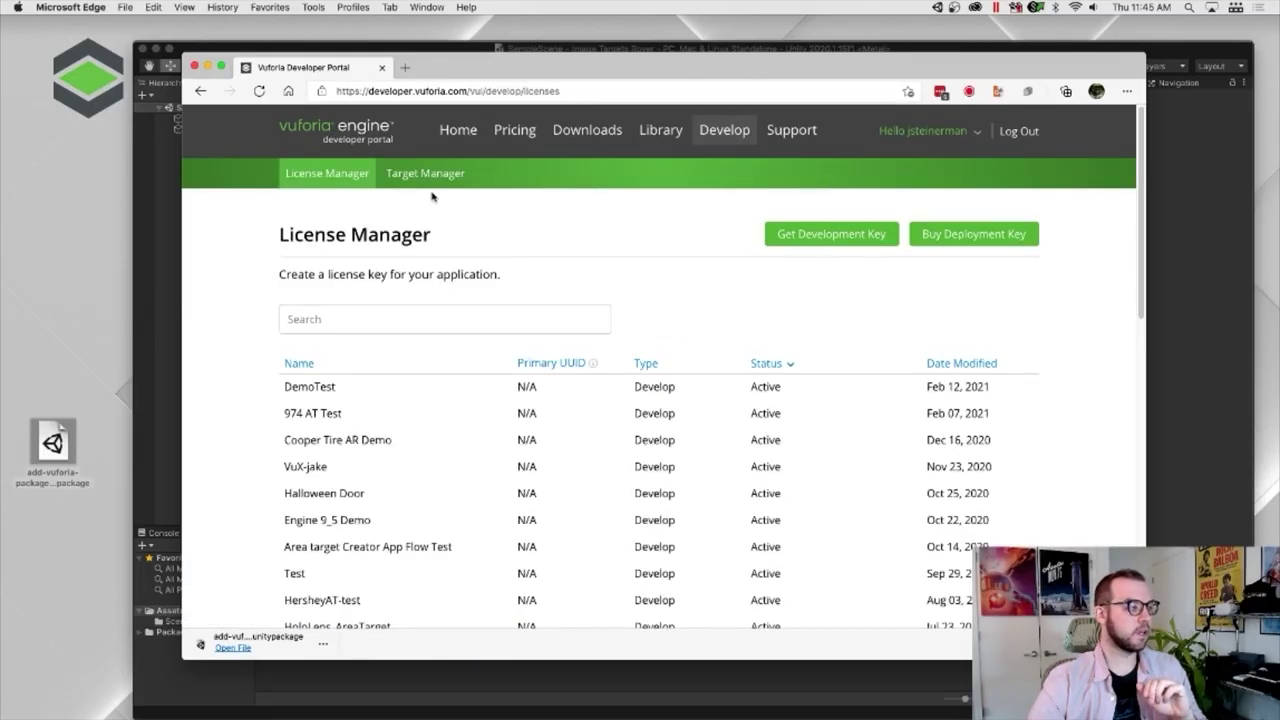
left_click(441, 189)
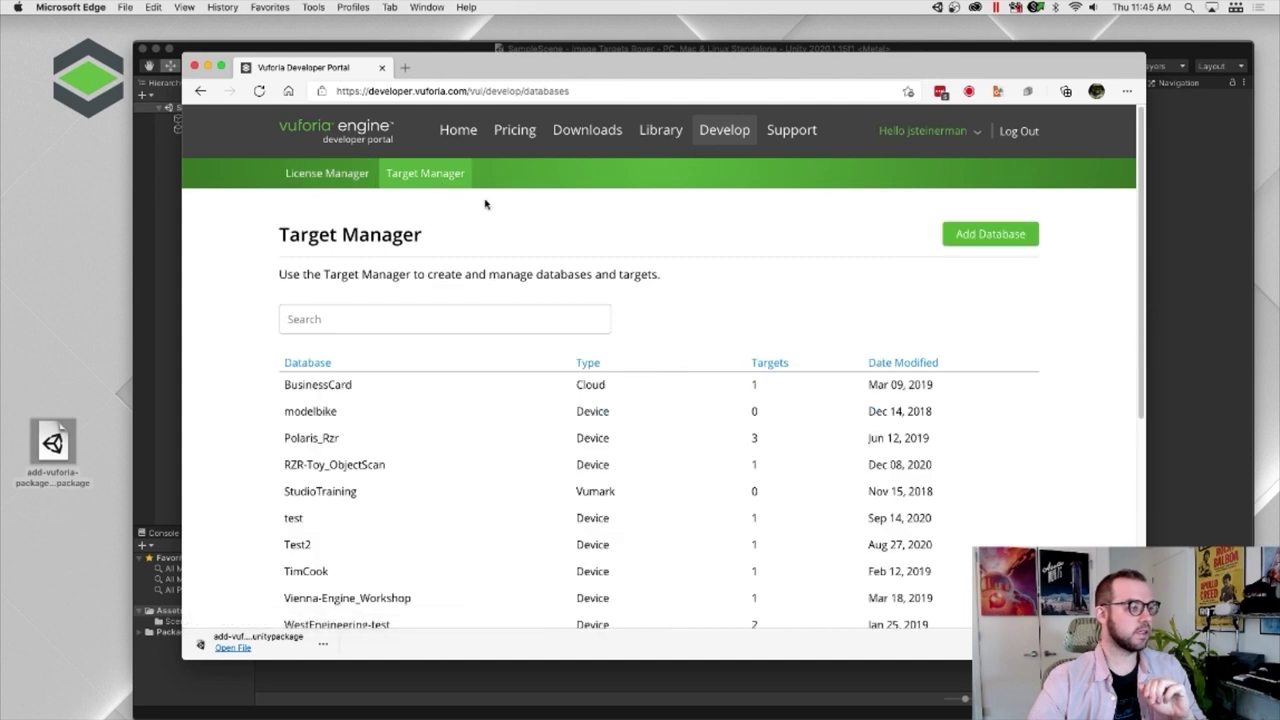
left_click(968, 240)
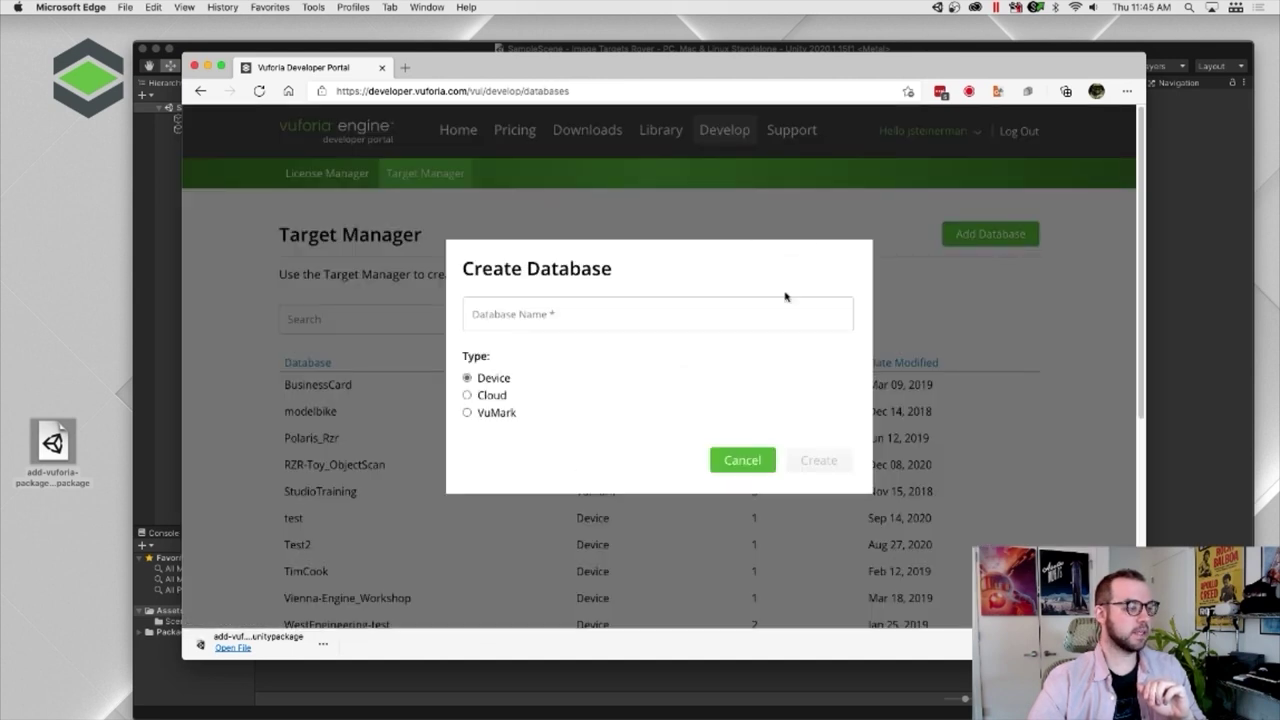
left_click(617, 312)
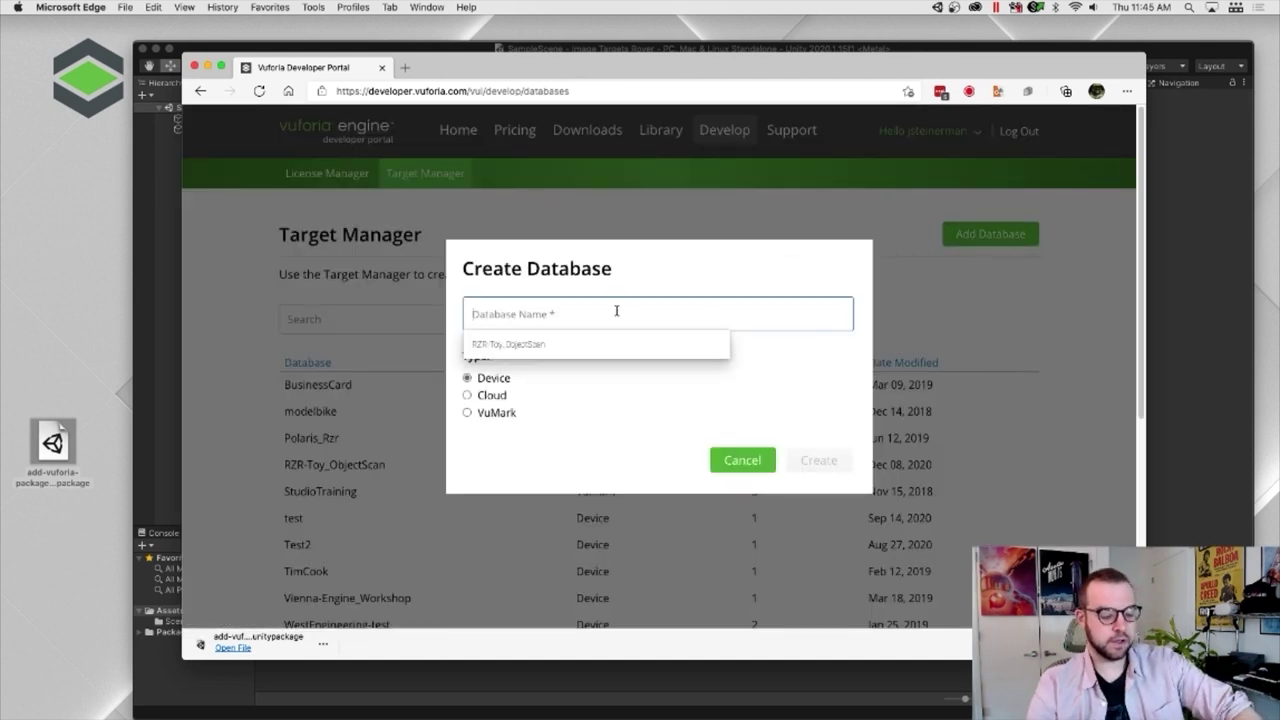
type("RoverImage")
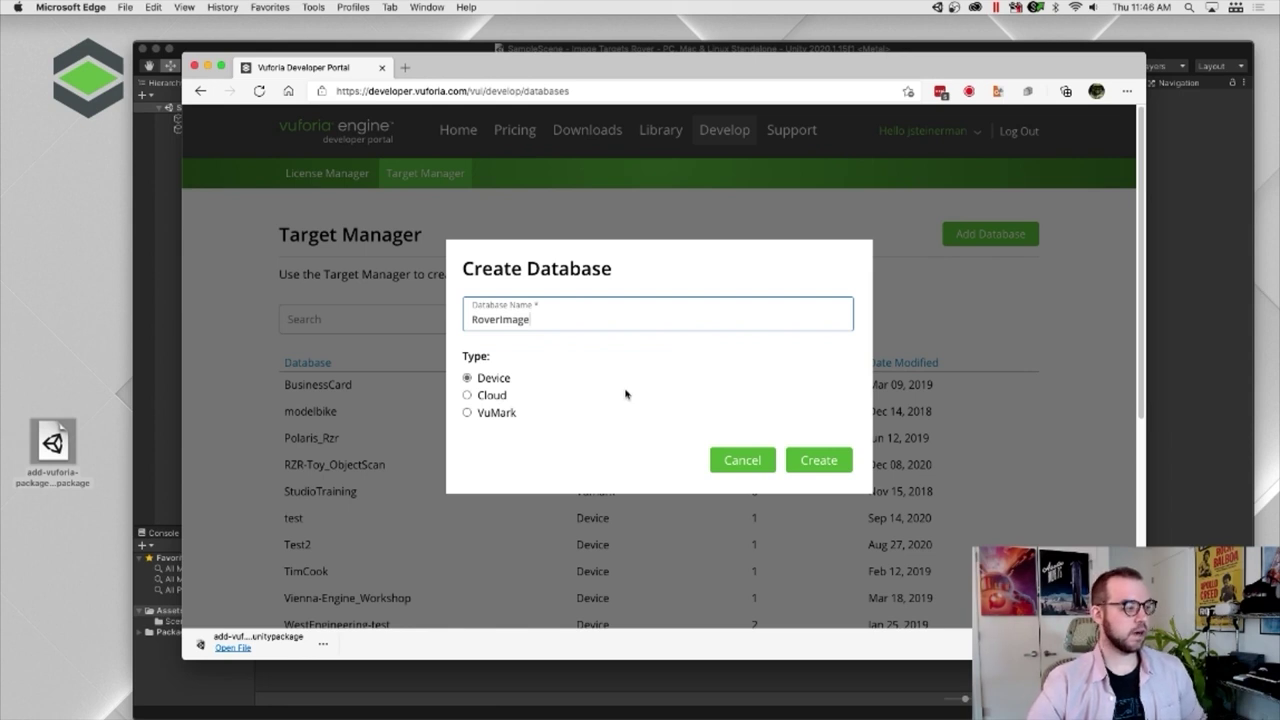
left_click(833, 461)
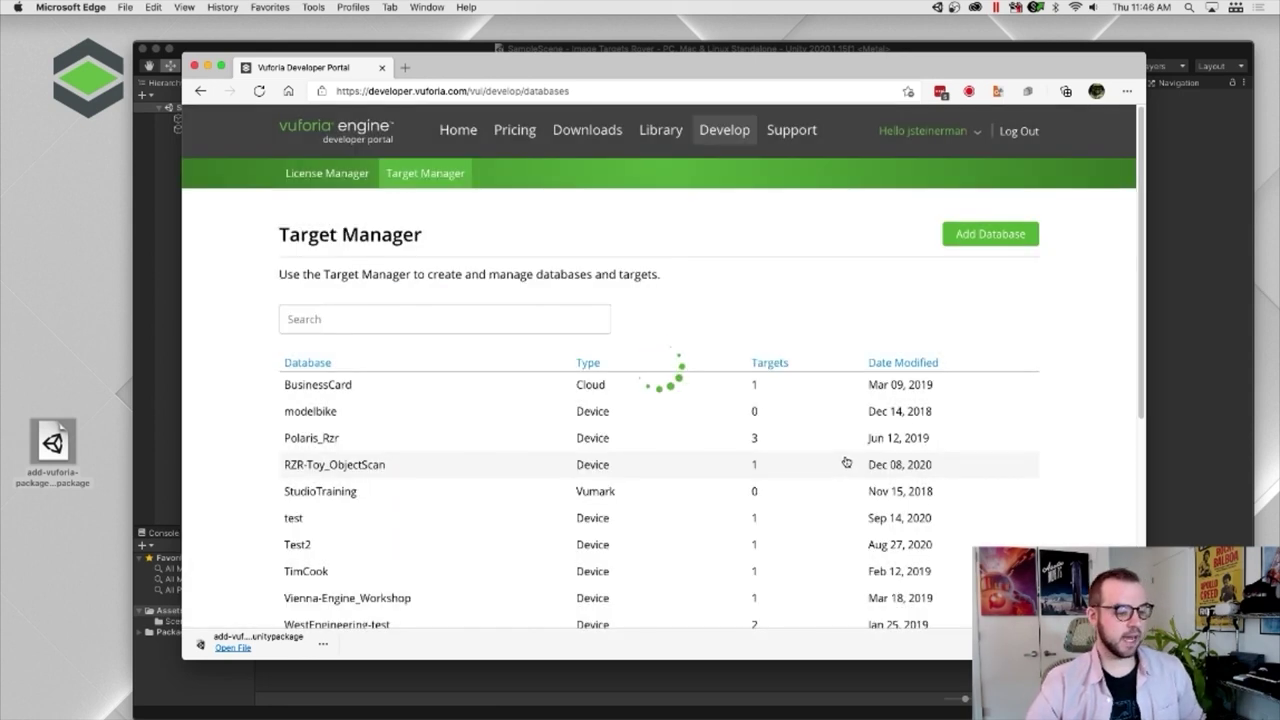
- Open the RoverImage database and start adding a new target
scroll(257, 349, "down", 1)
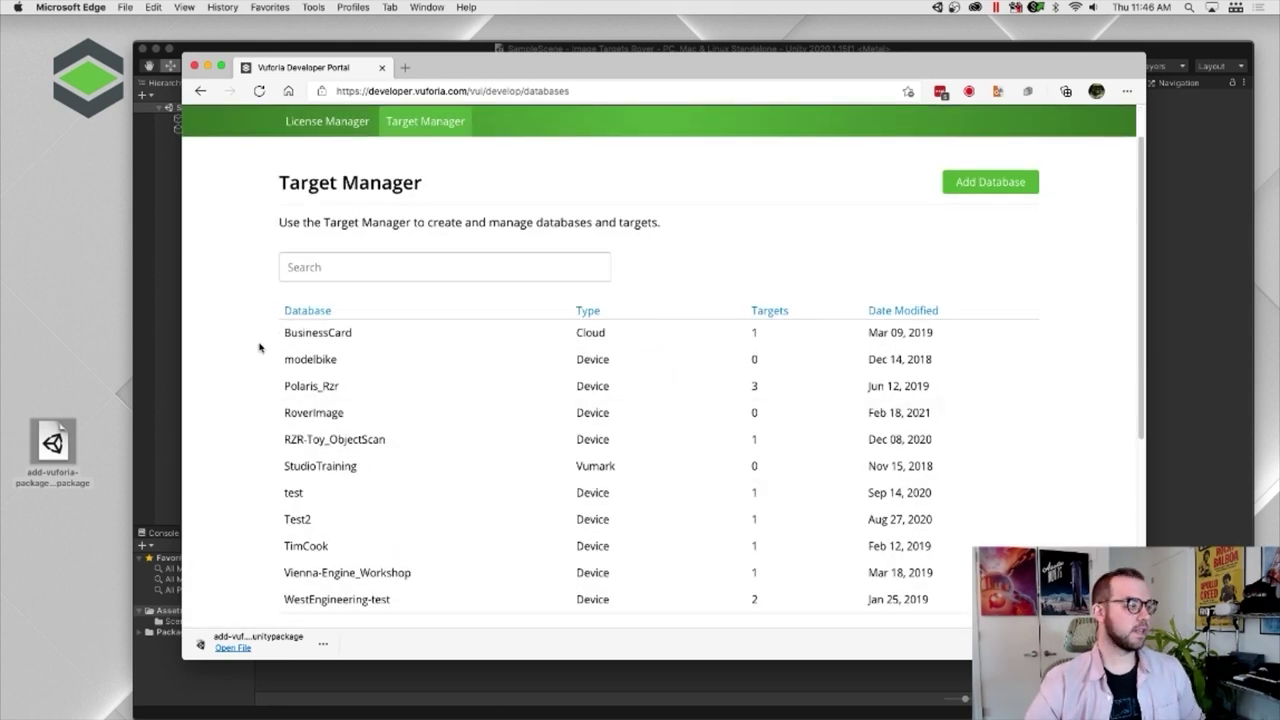
left_click(351, 413)
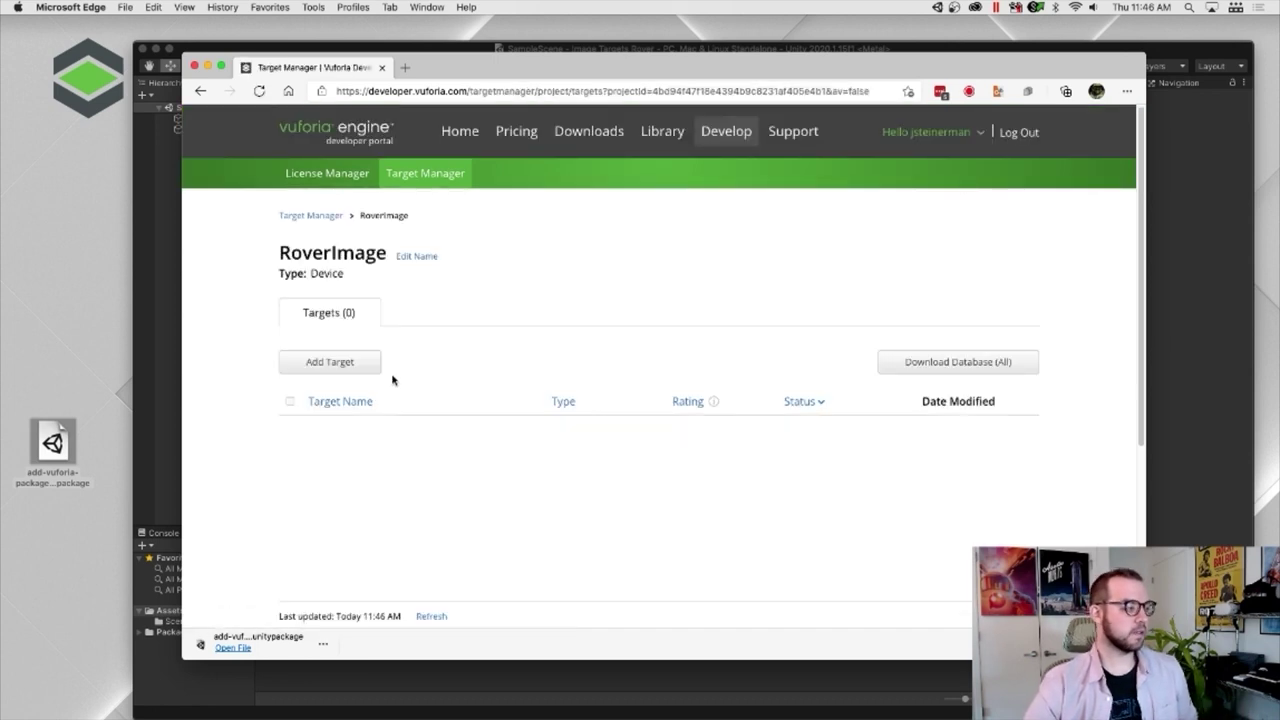
left_click(357, 366)
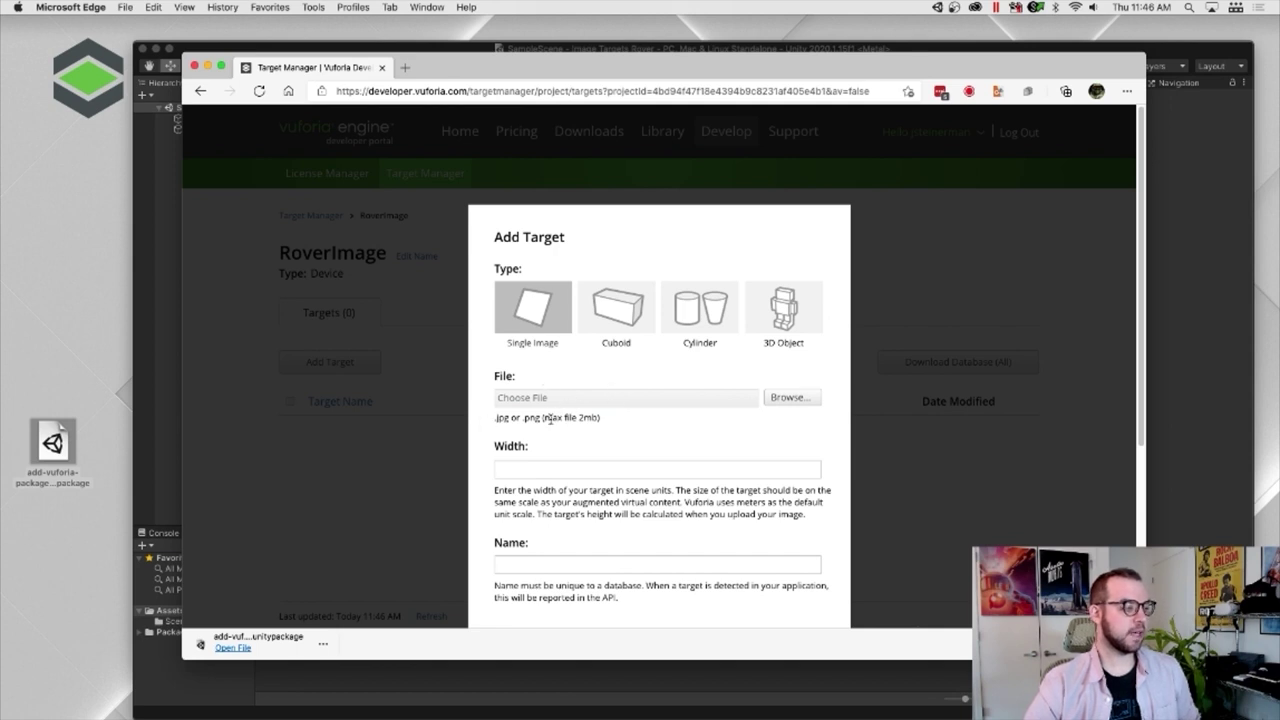
- Upload Astronaut-scaled.jpg as a single-image target named Astronaut-scaled with width 0.215
left_click(808, 403)
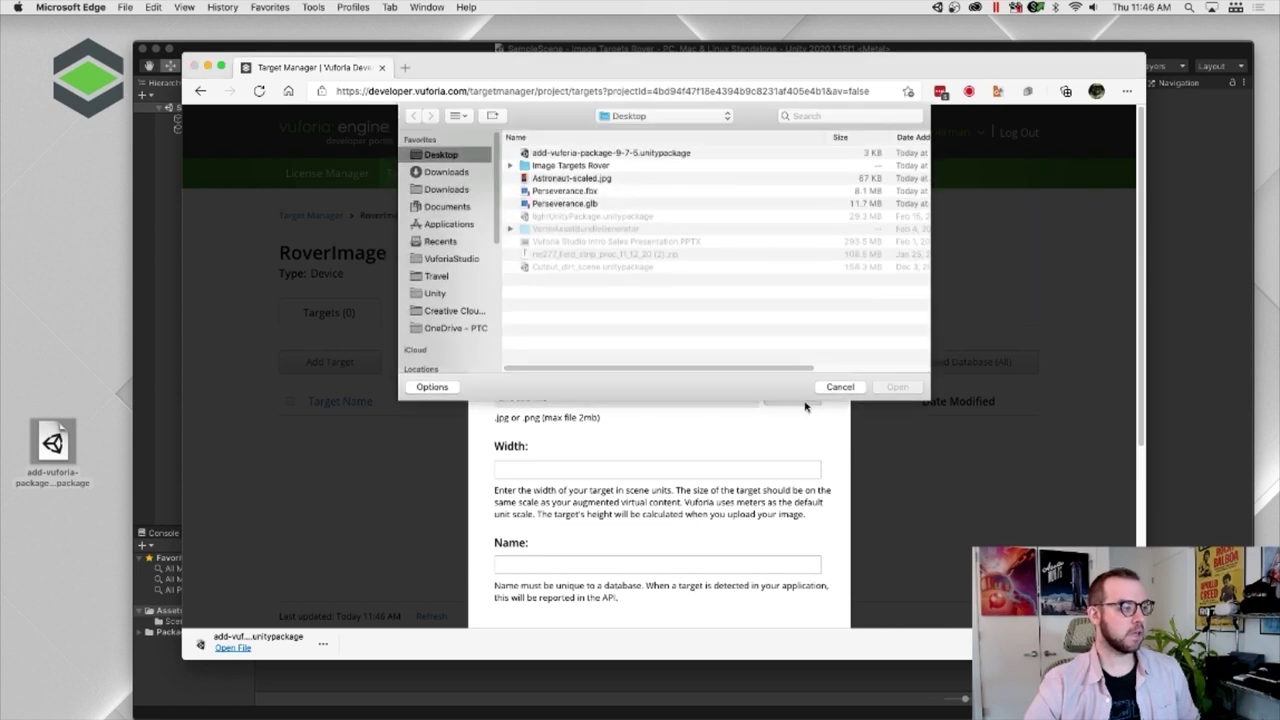
double_click(588, 178)
scroll(600, 250, "down", 3)
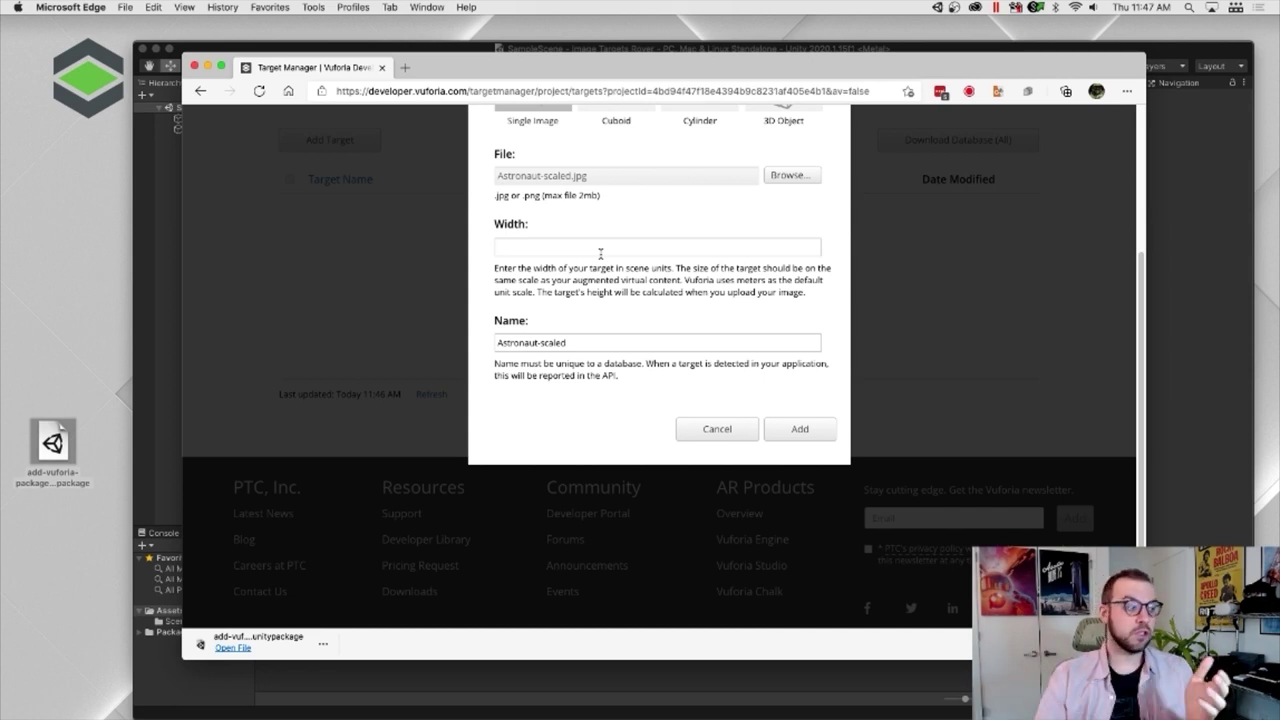
left_click(601, 256)
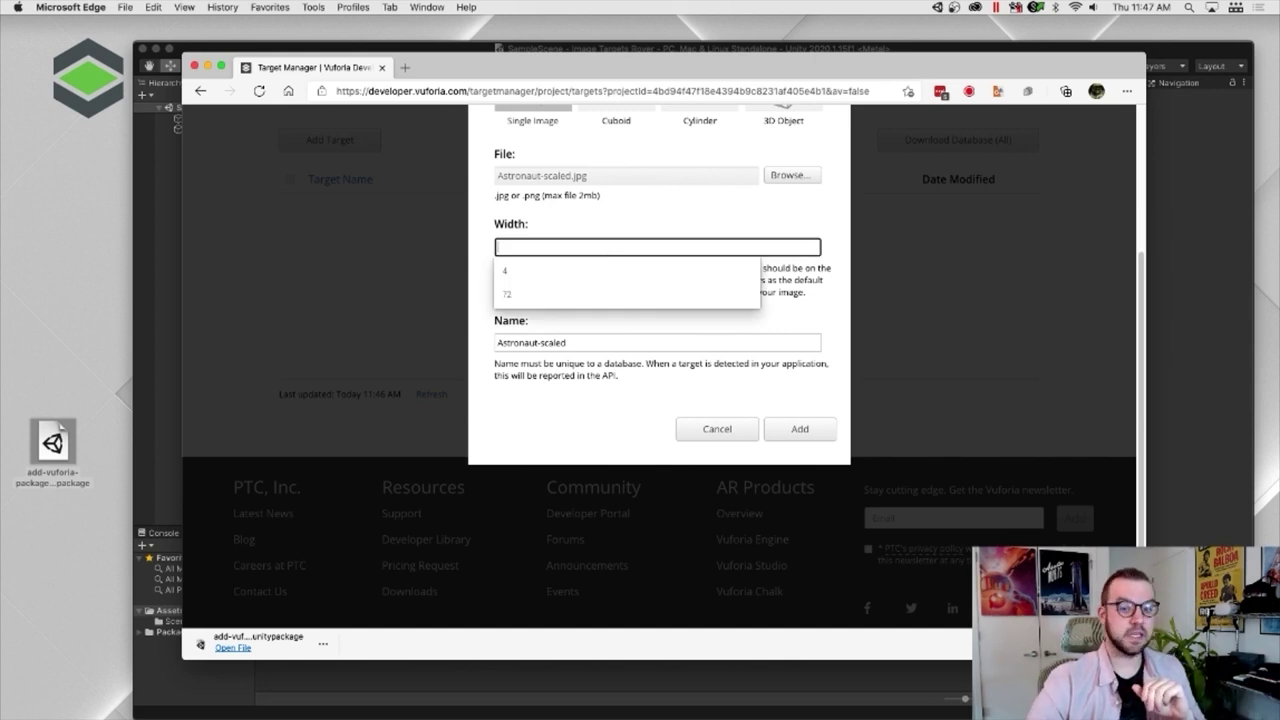
left_click(692, 254)
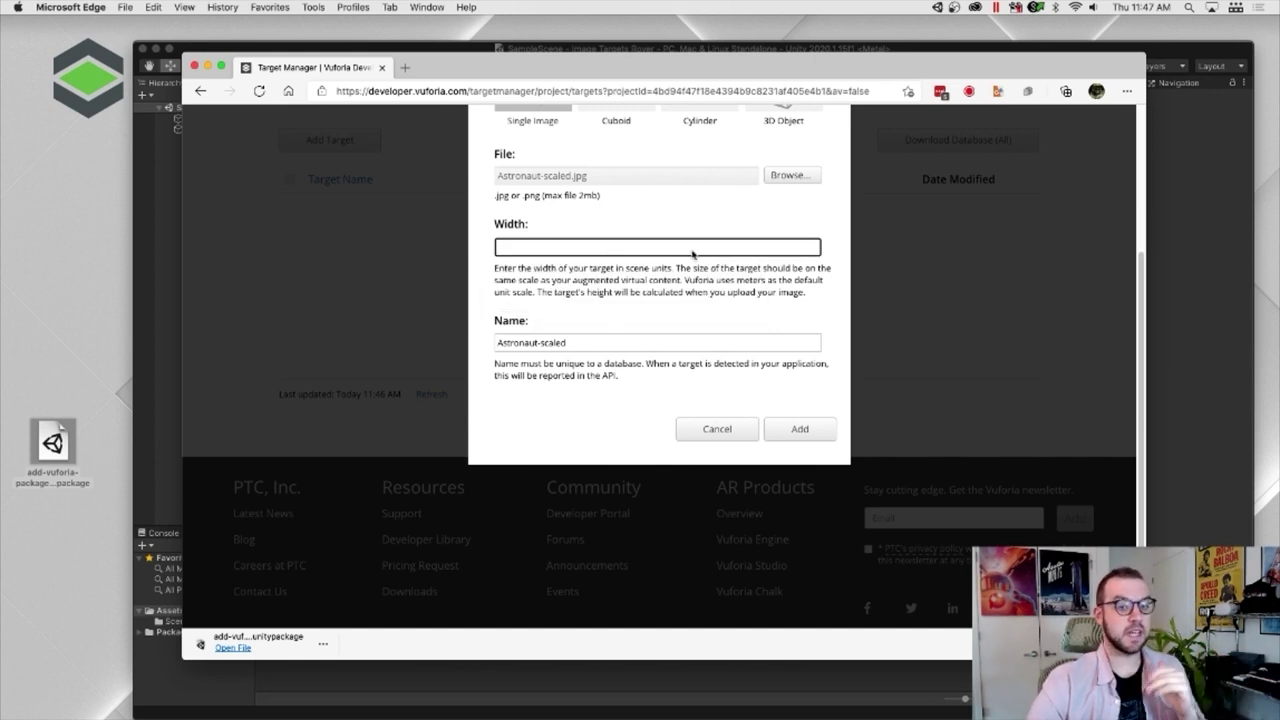
type("0")
type("215")
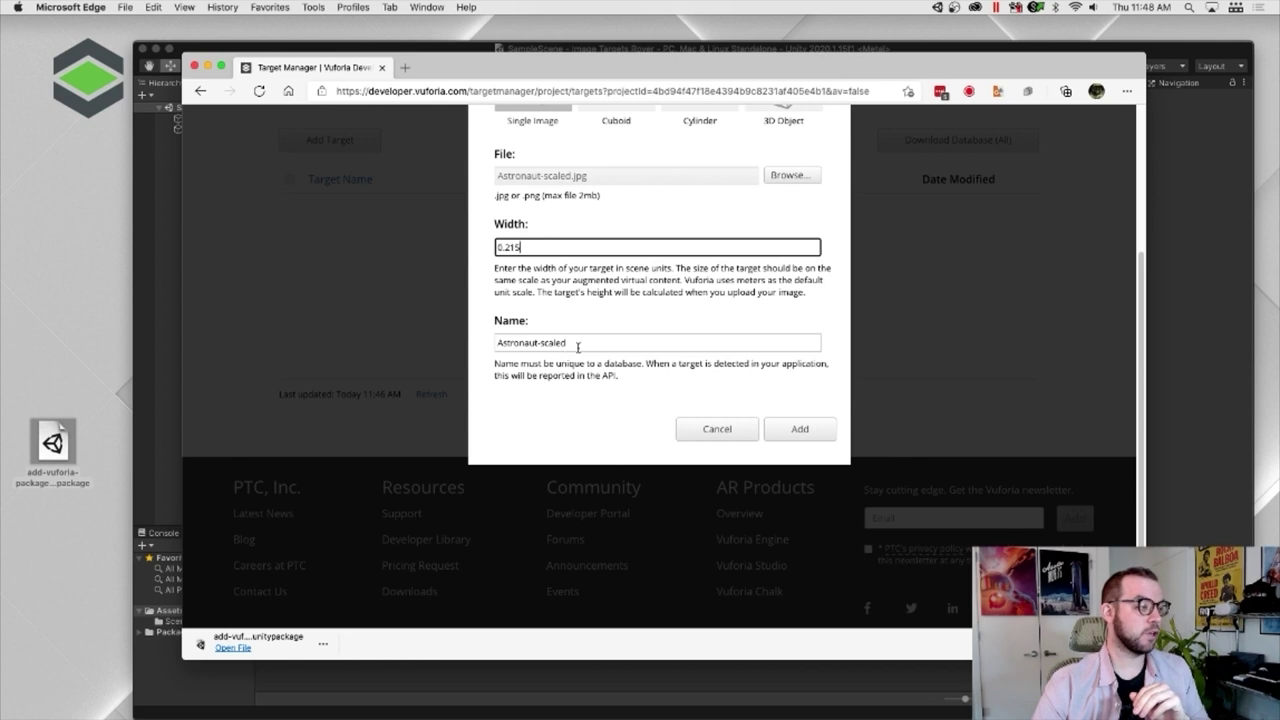
left_click(800, 429)
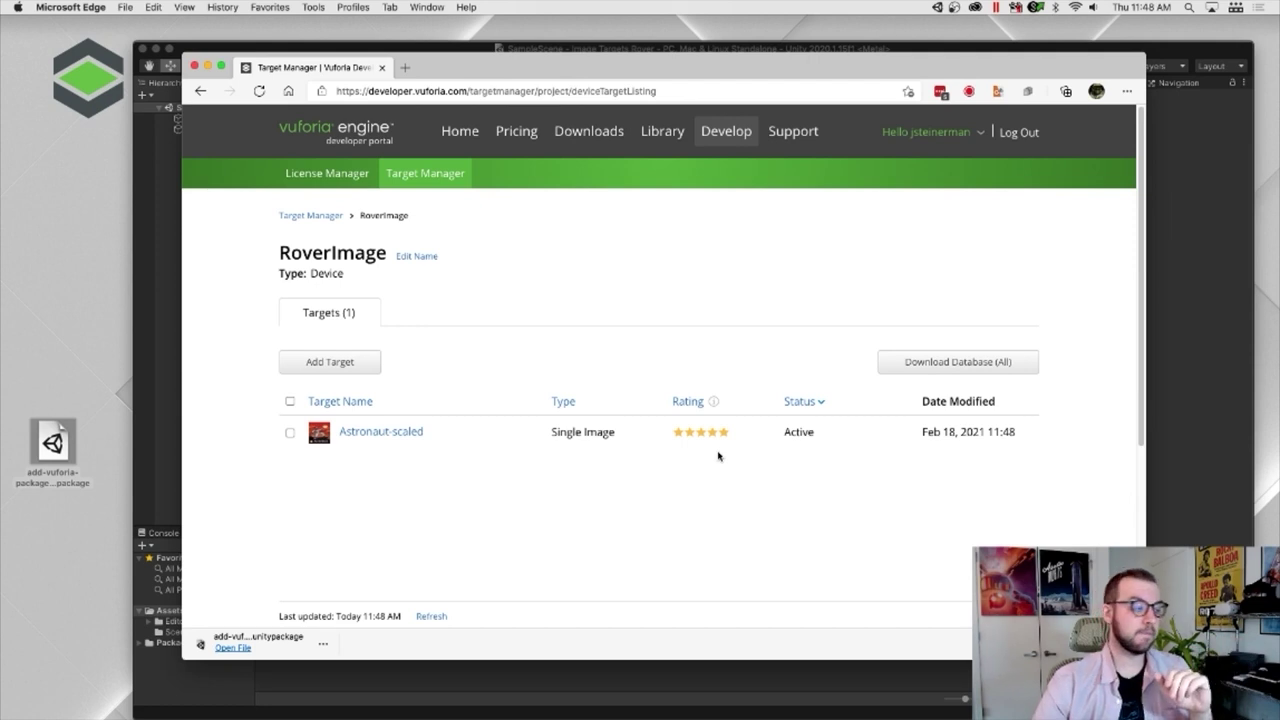
left_click(394, 438)
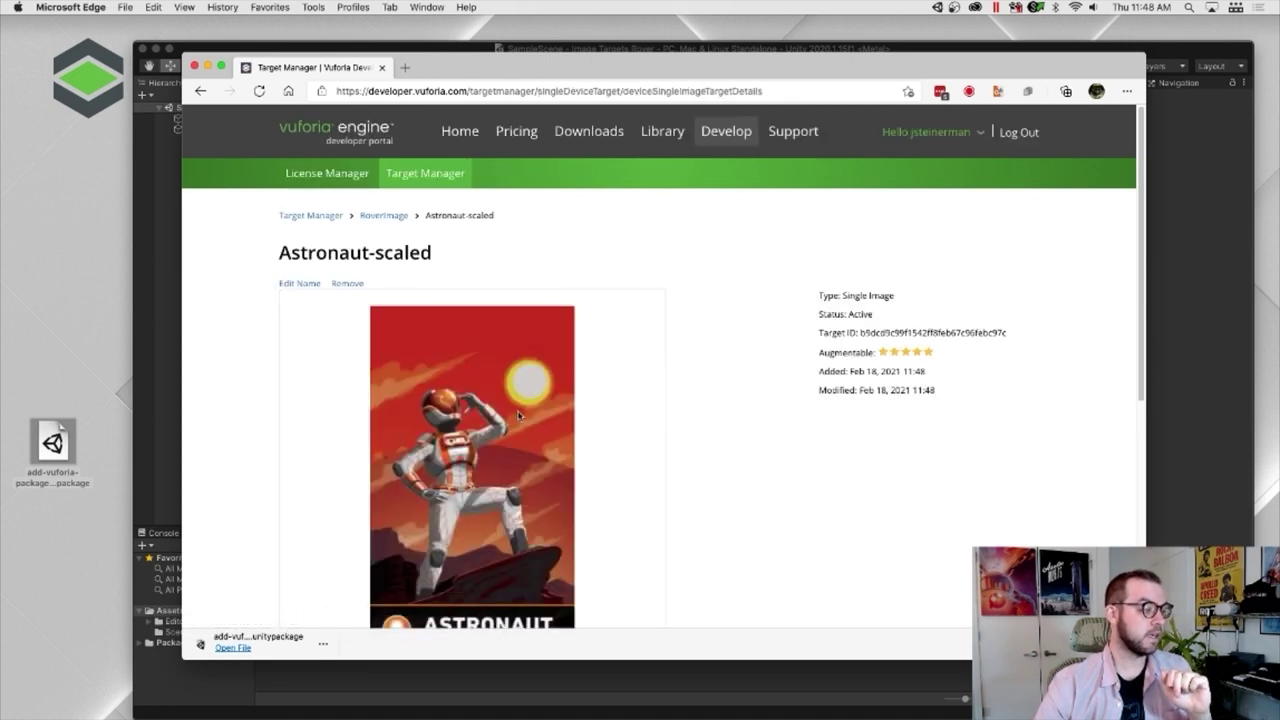
scroll(604, 394, "down", 2)
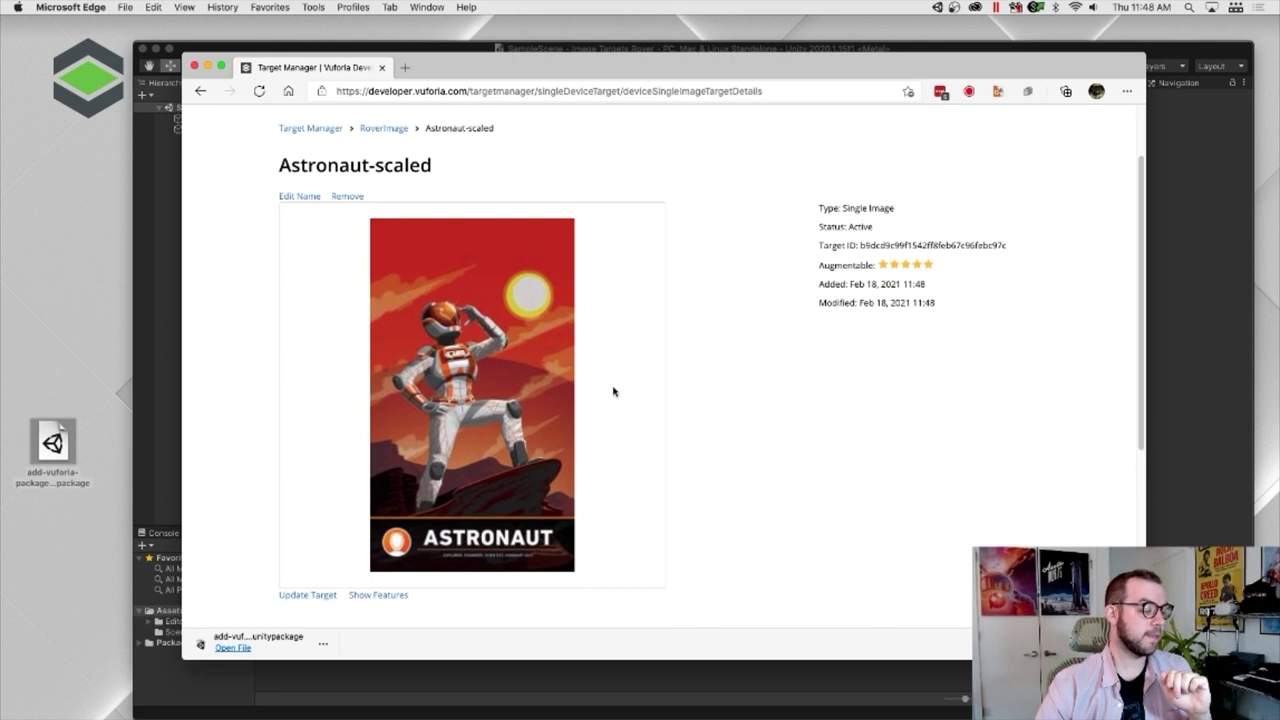
scroll(610, 393, "down", 2)
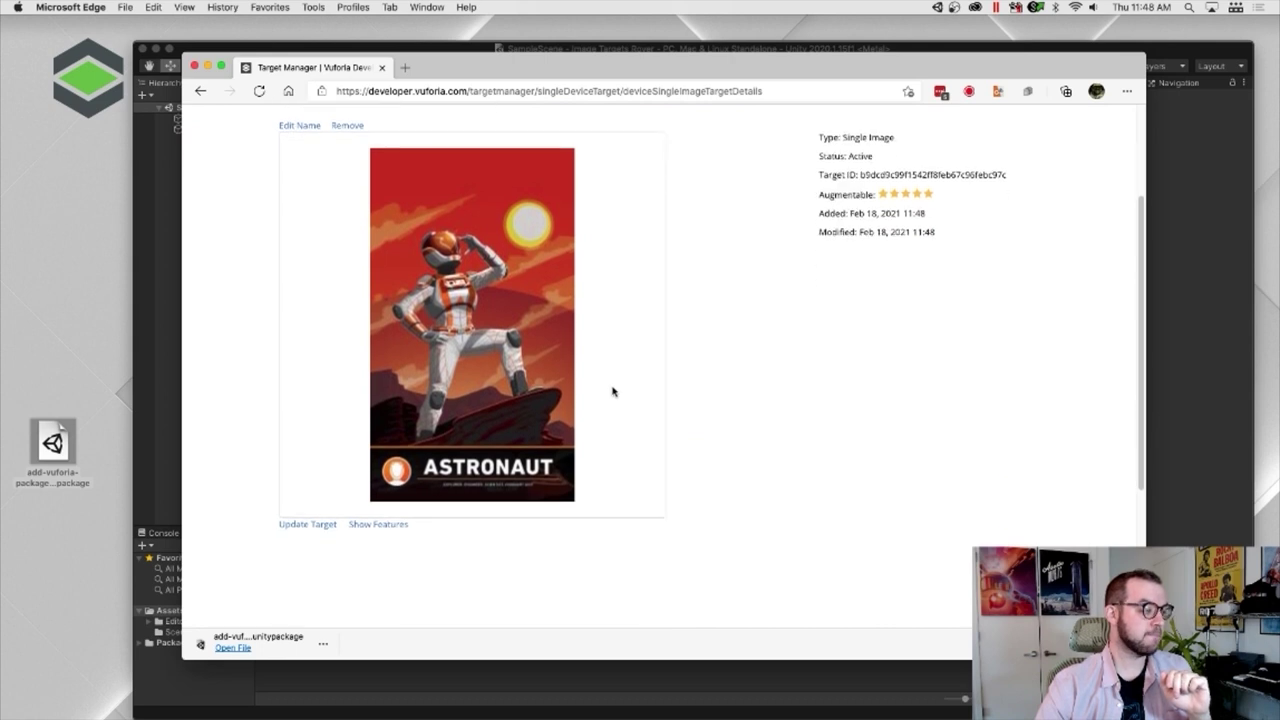
left_click(398, 527)
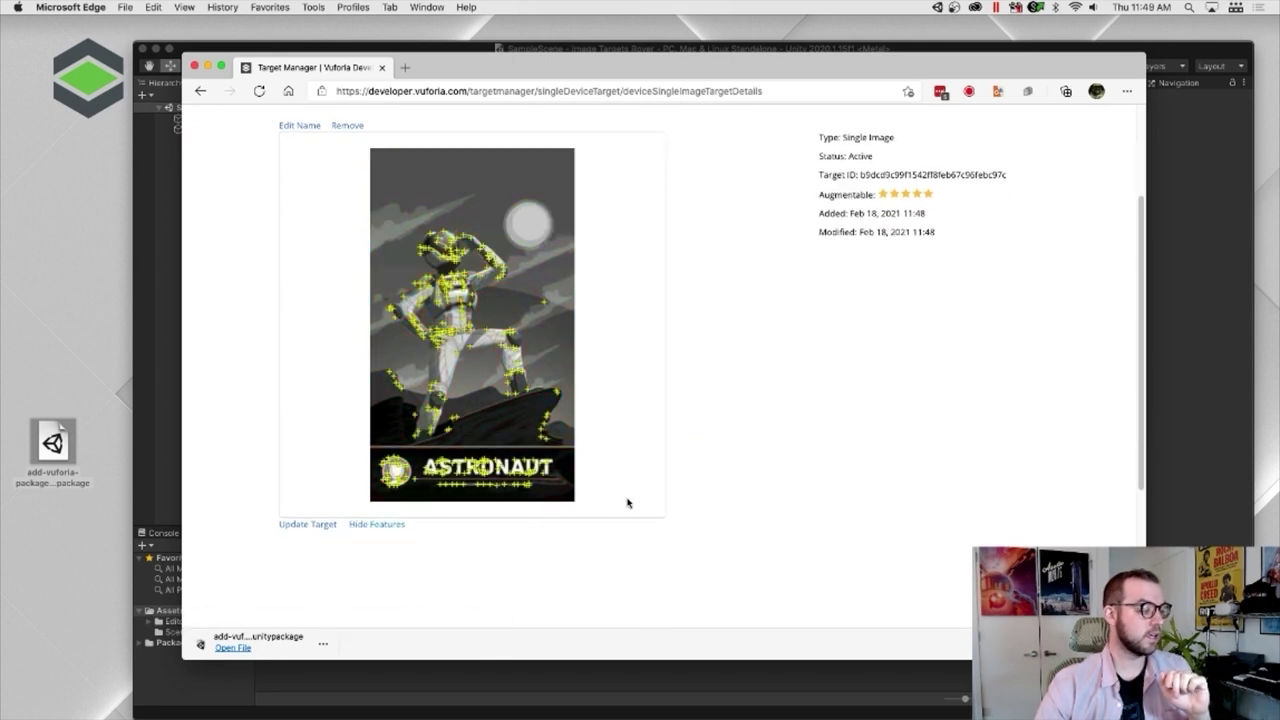
scroll(628, 506, "up", 1)
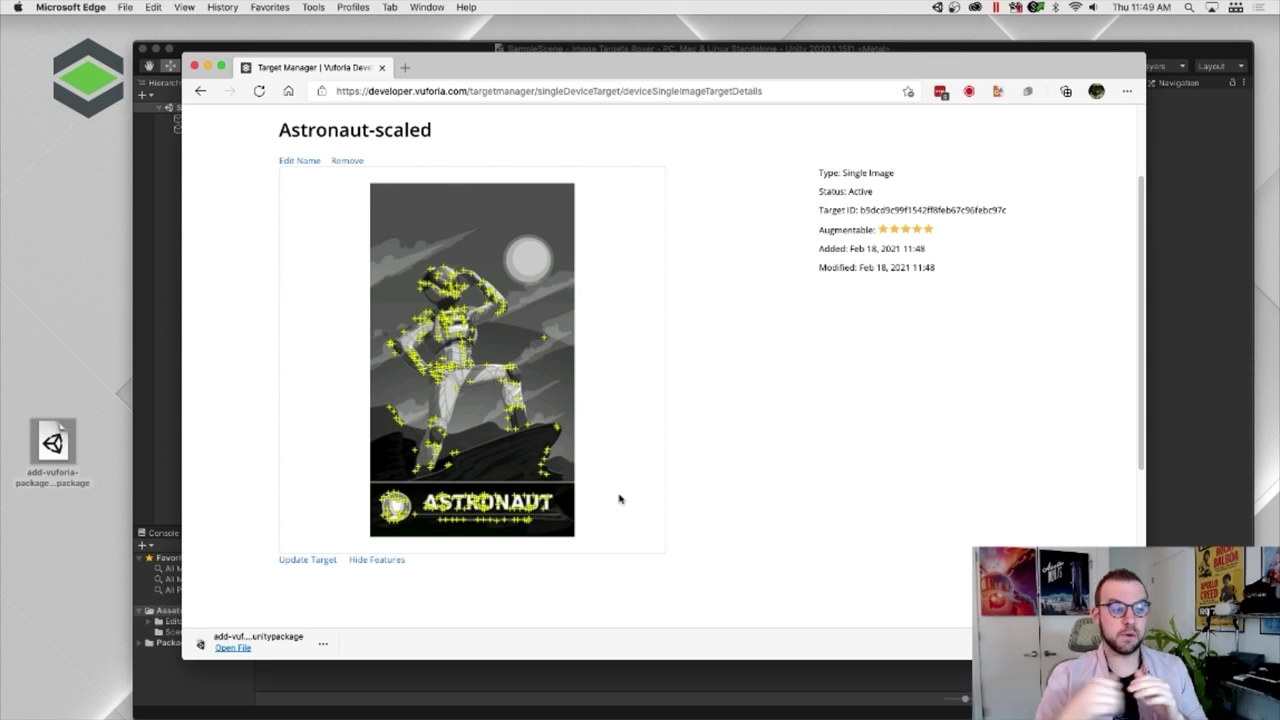
left_click(200, 91)
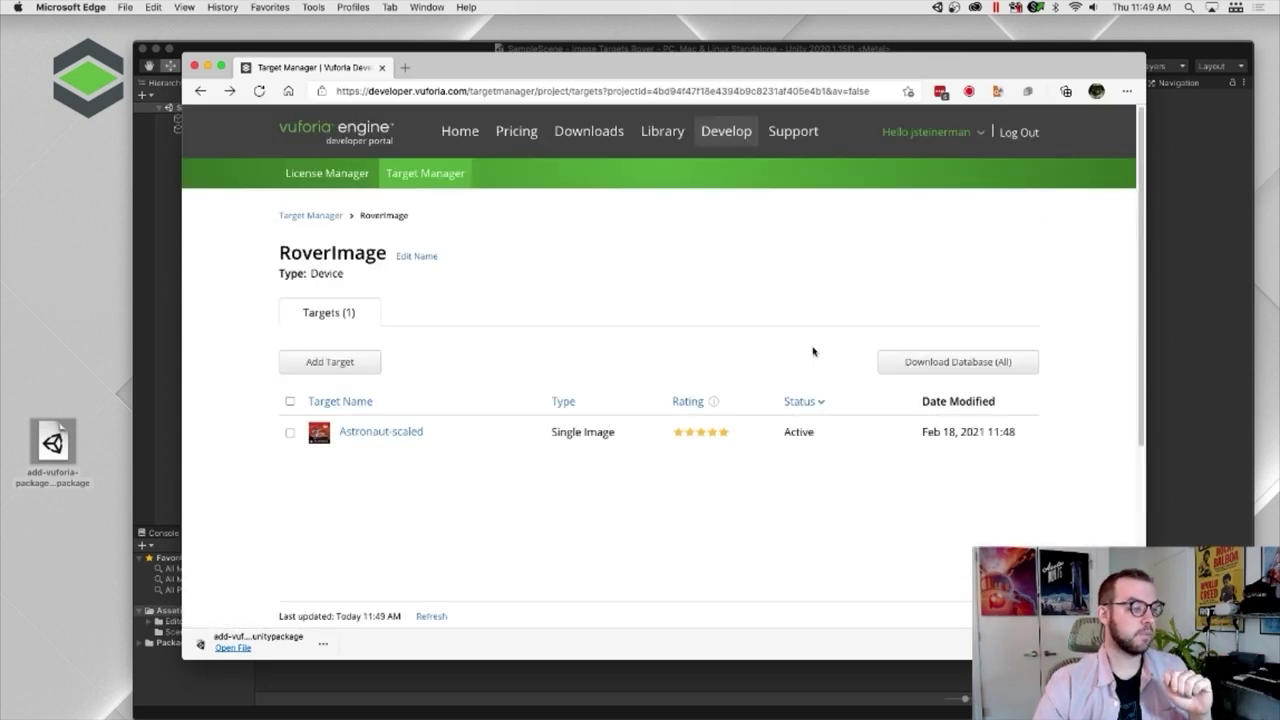
- Download the full RoverImage database for the Unity Editor and save the package to the desktop
left_click(935, 365)
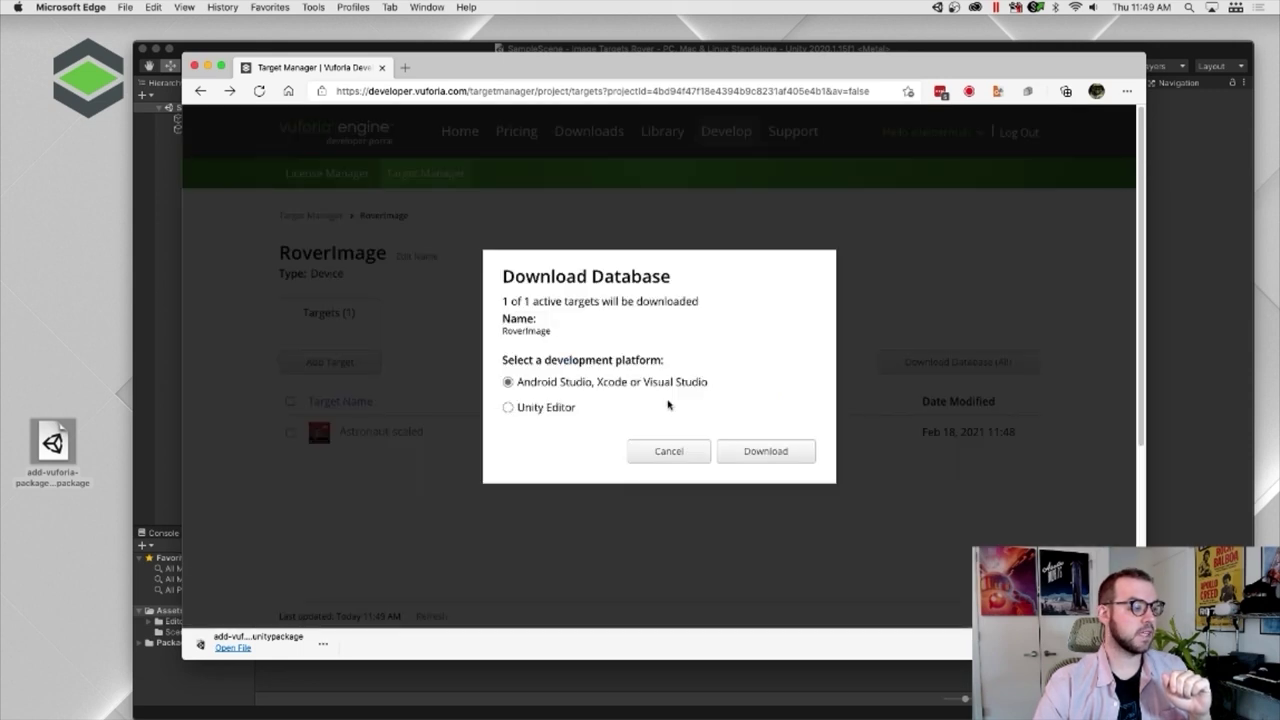
left_click(508, 408)
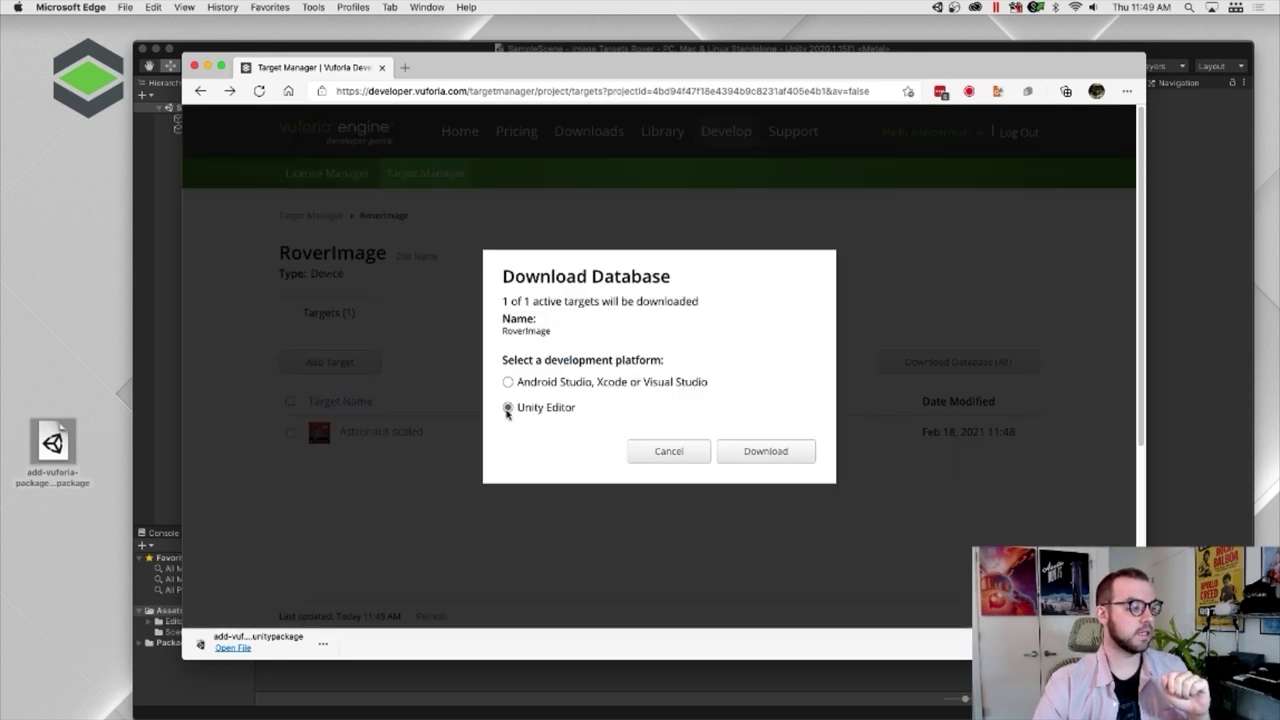
left_click(804, 455)
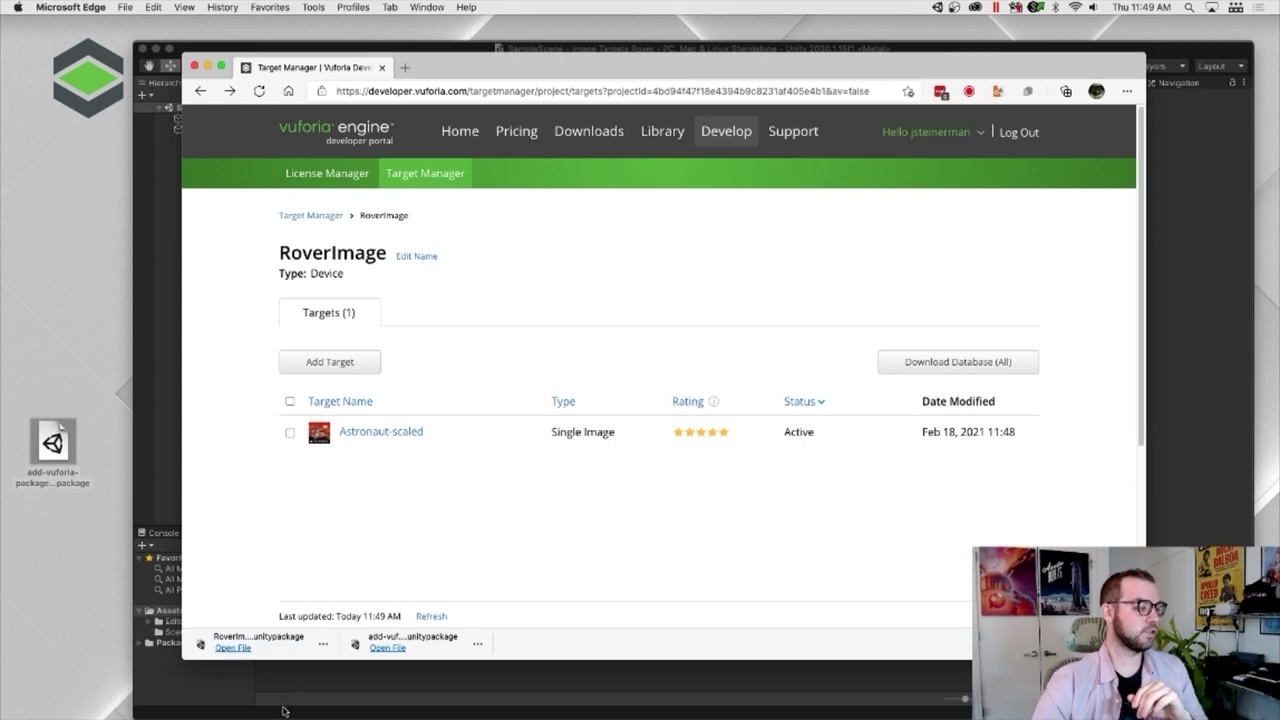
left_click_drag(250, 641, 74, 543)
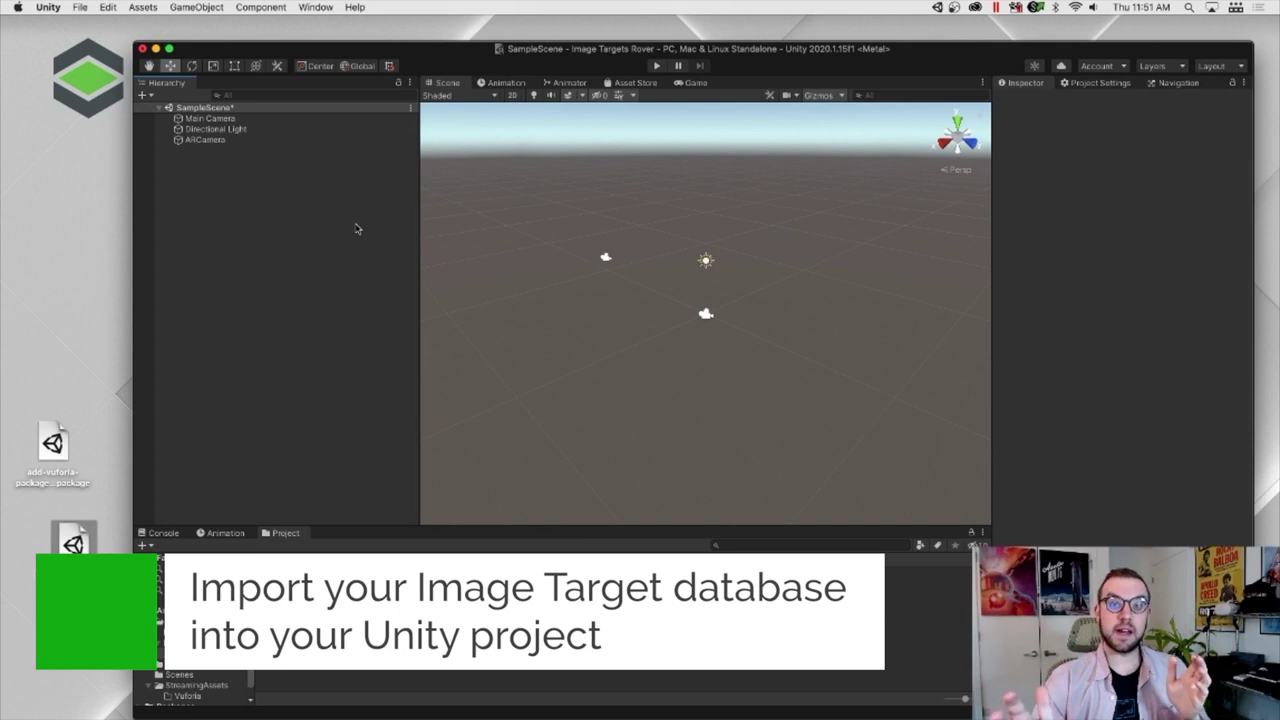
- Add a Vuforia Image Target to the Hierarchy and set its type to From Database
right_click(246, 191)
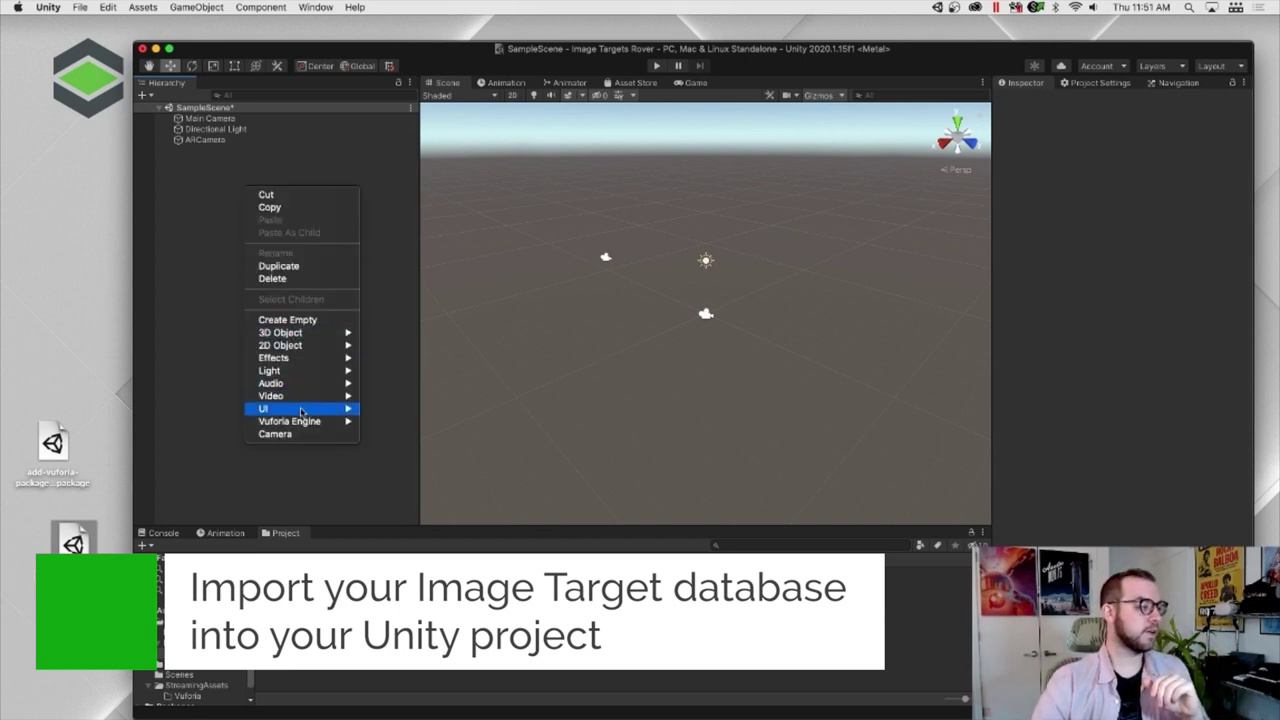
mouse_move(305, 421)
left_click(401, 434)
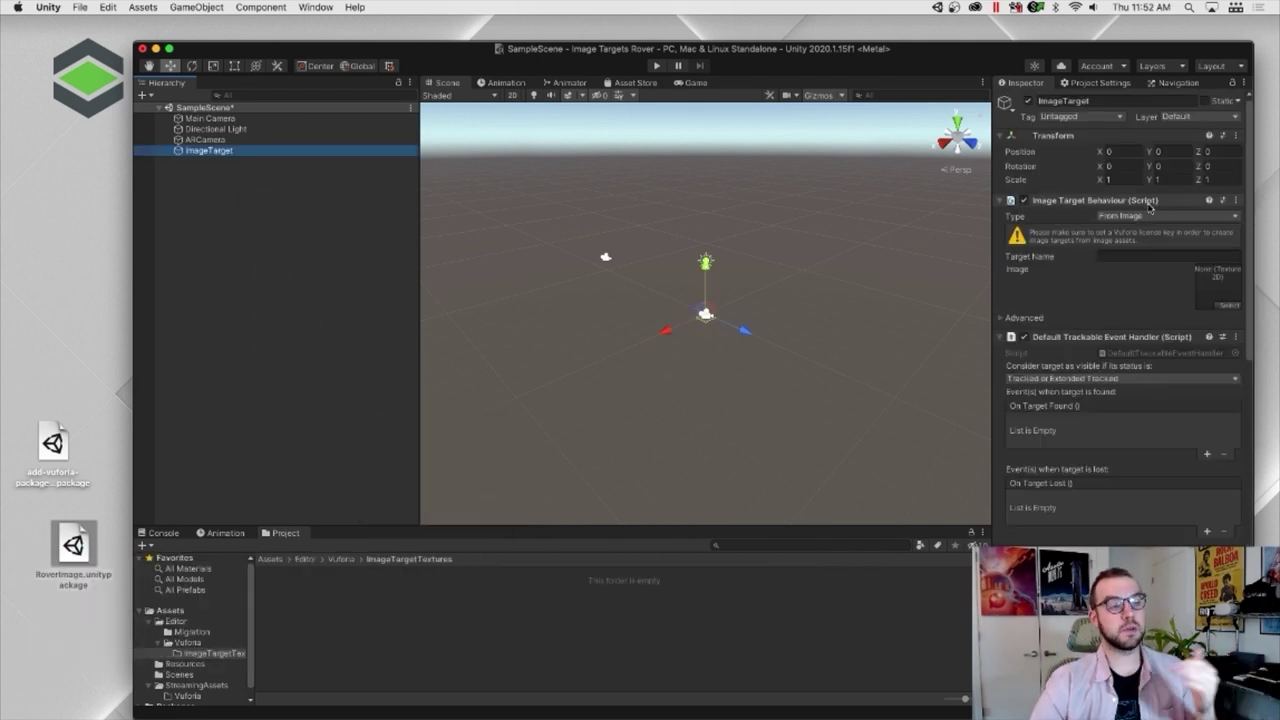
left_click(1178, 220)
left_click(1148, 227)
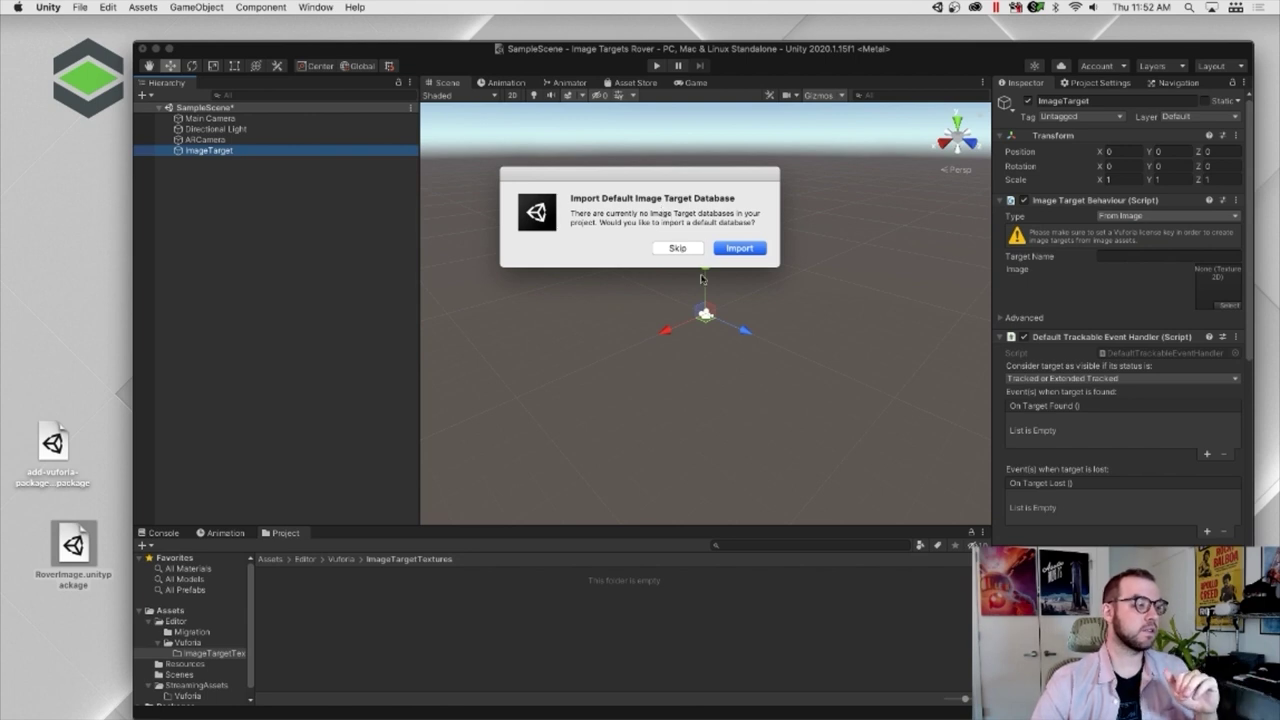
- Skip the default database and import RoverImage.unitypackage into the Project window
left_click(678, 248)
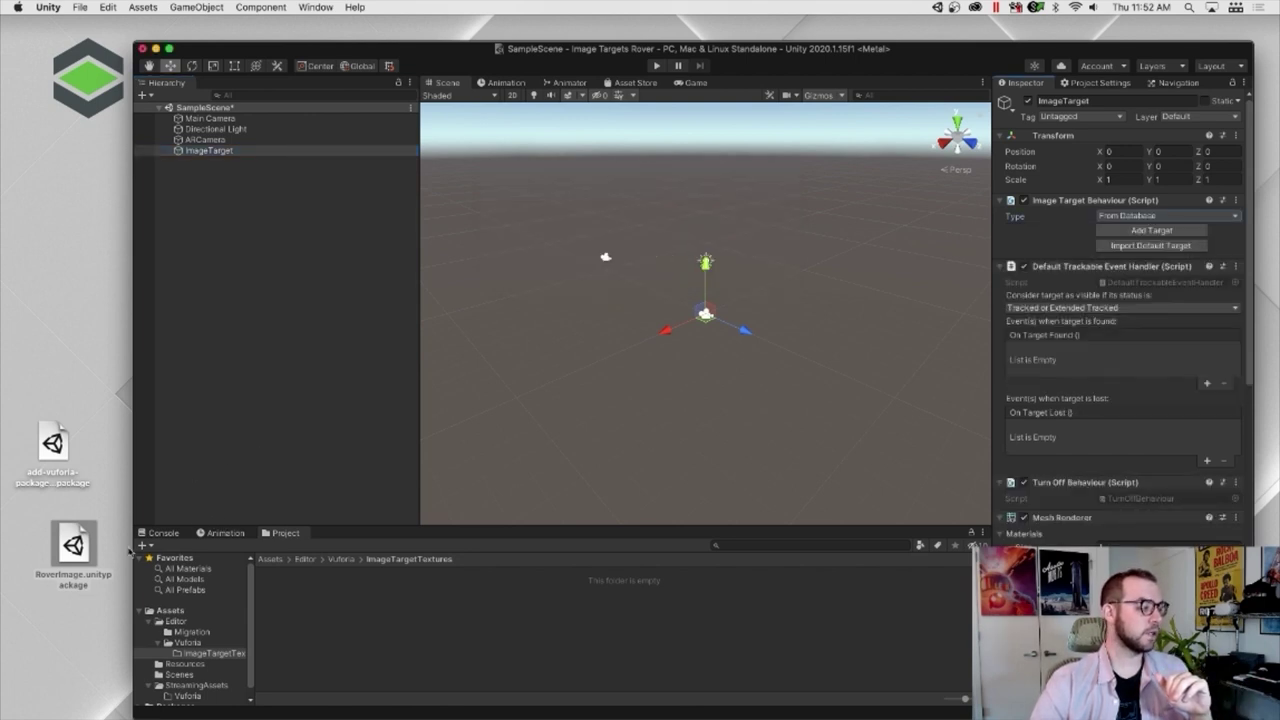
left_click_drag(78, 540, 391, 611)
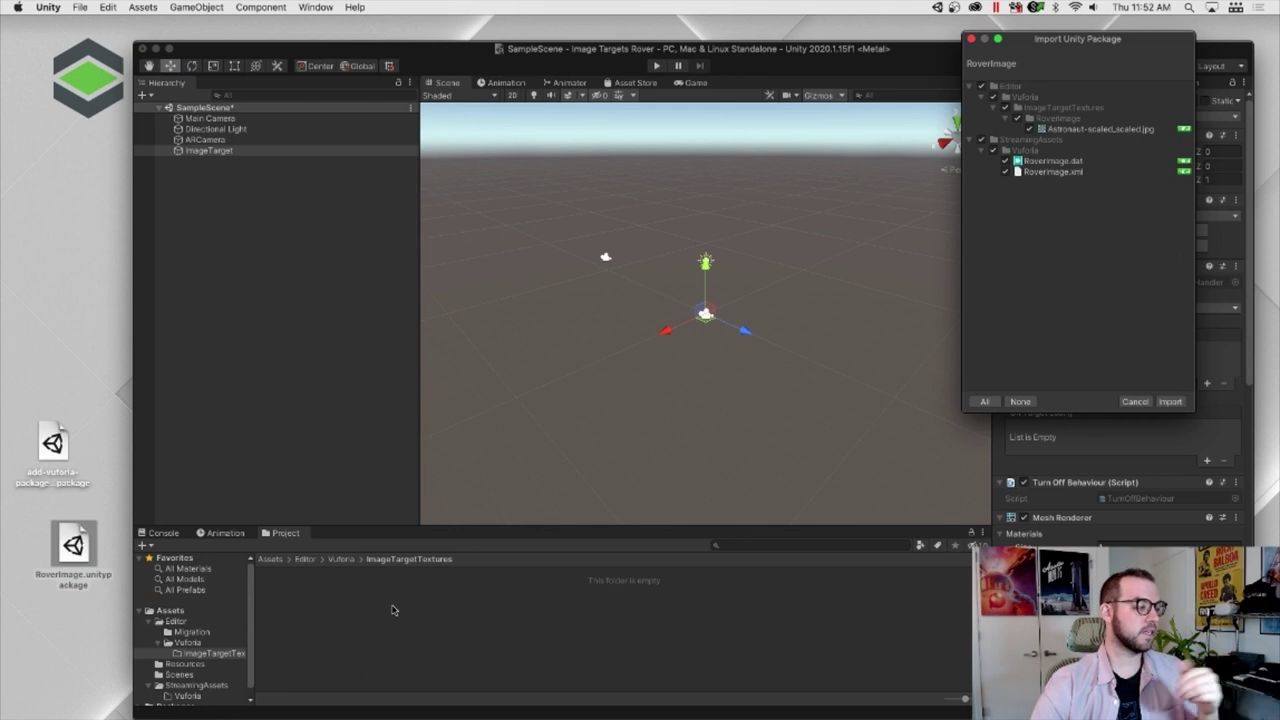
left_click(1170, 401)
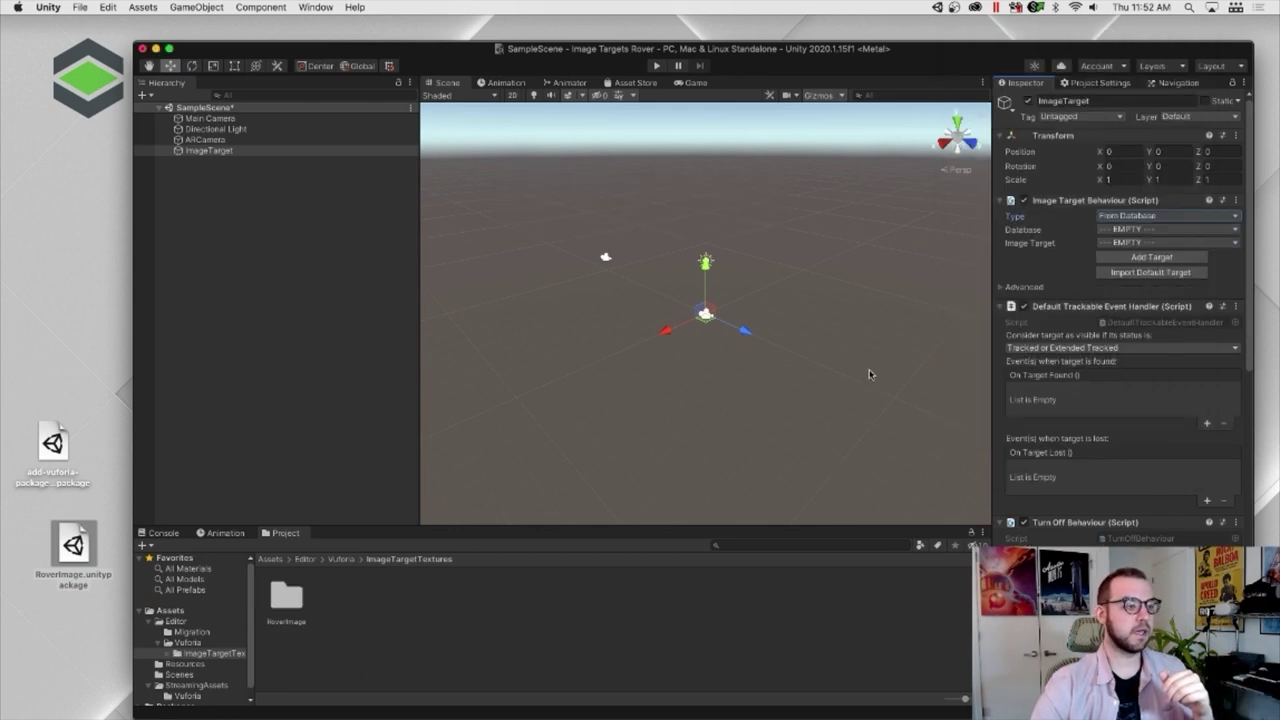
- Point the ImageTarget at the RoverImage database and frame the astronaut target in the Scene view
left_click(1179, 230)
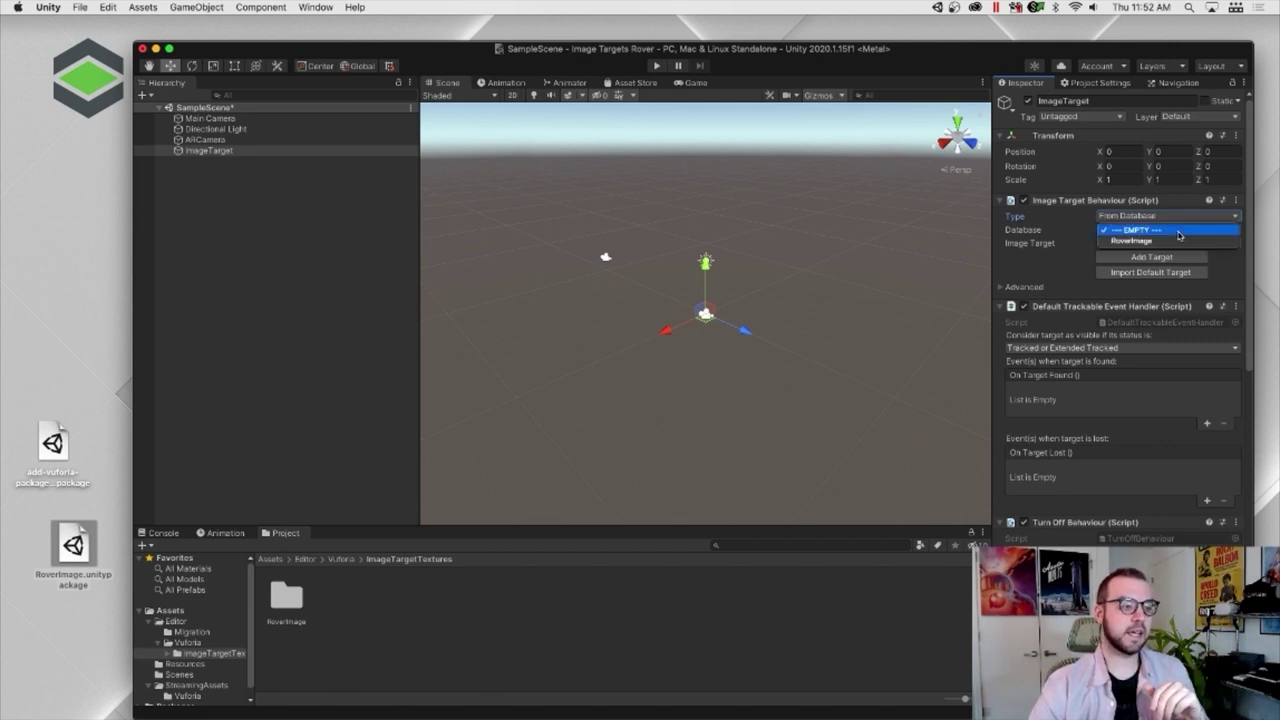
left_click(1165, 242)
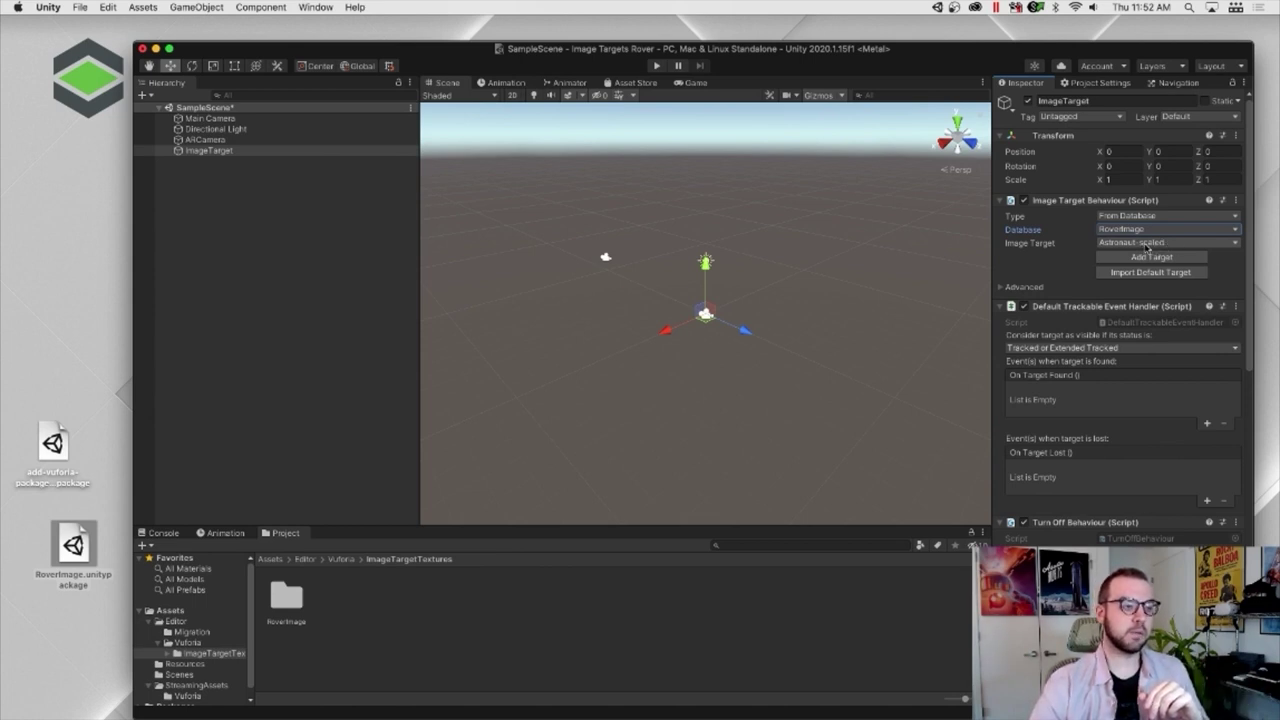
double_click(242, 154)
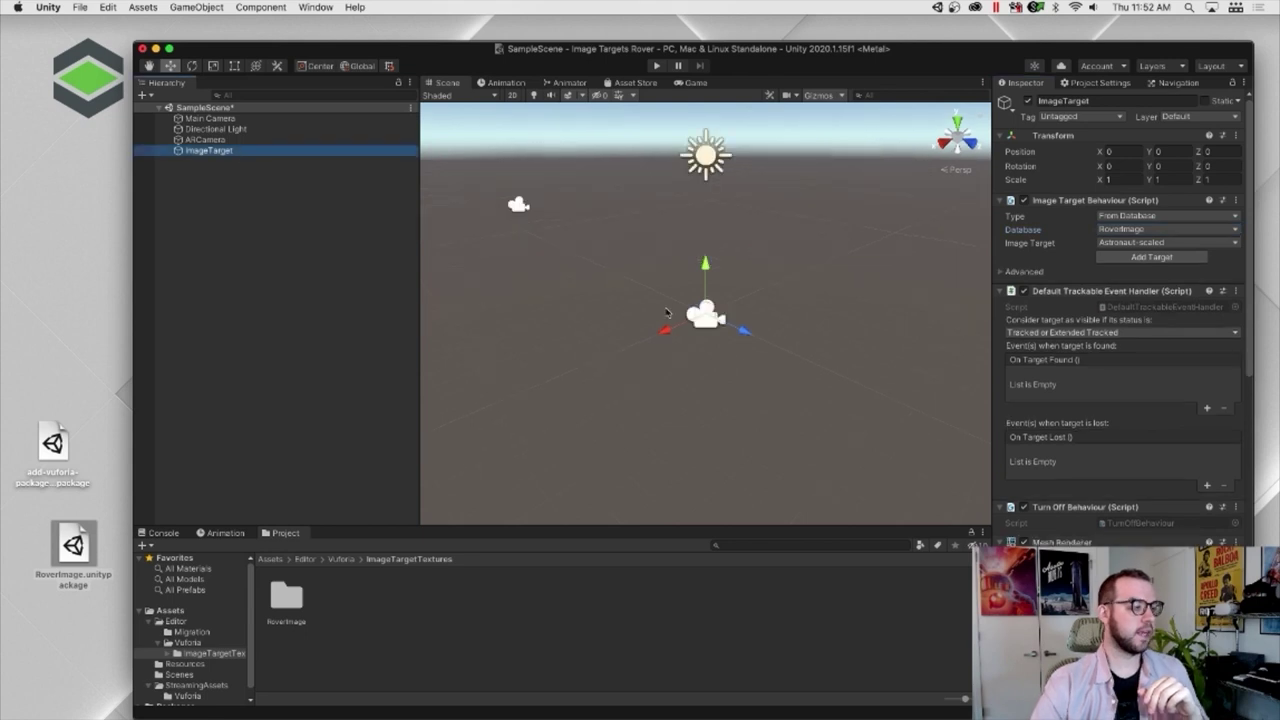
scroll(670, 315, "up", 5)
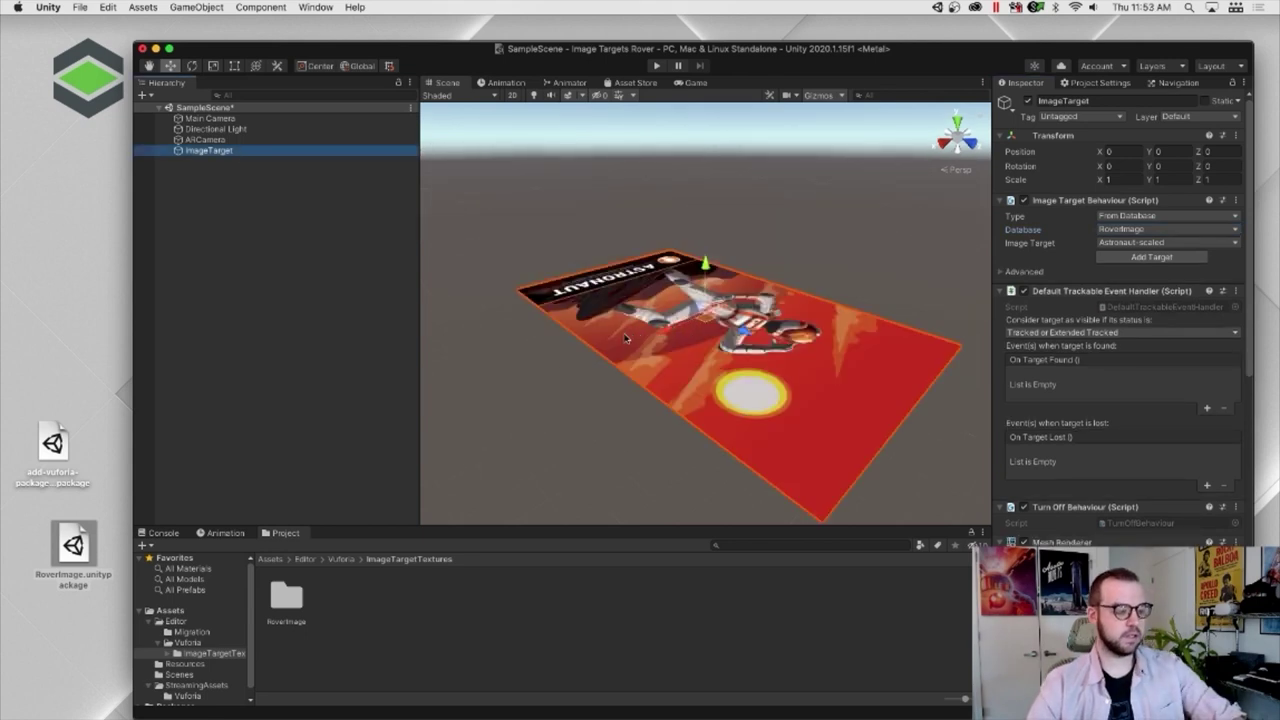
left_click(612, 343)
left_click_drag(612, 343, 580, 324, "alt")
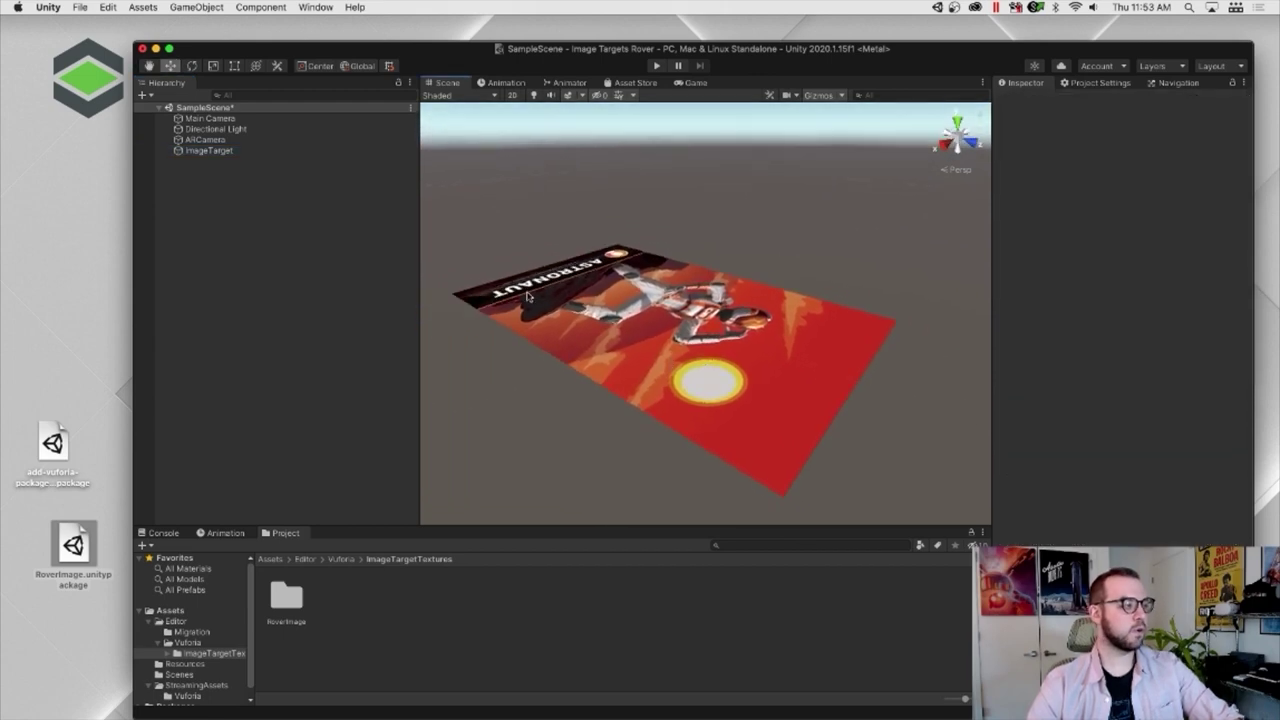
- Import Perseverance.fbx into Assets and parent it under ImageTarget on the astronaut poster
left_click(320, 150)
left_click_drag(490, 273, 790, 313, "alt")
right_click_drag(834, 338, 831, 263, "alt")
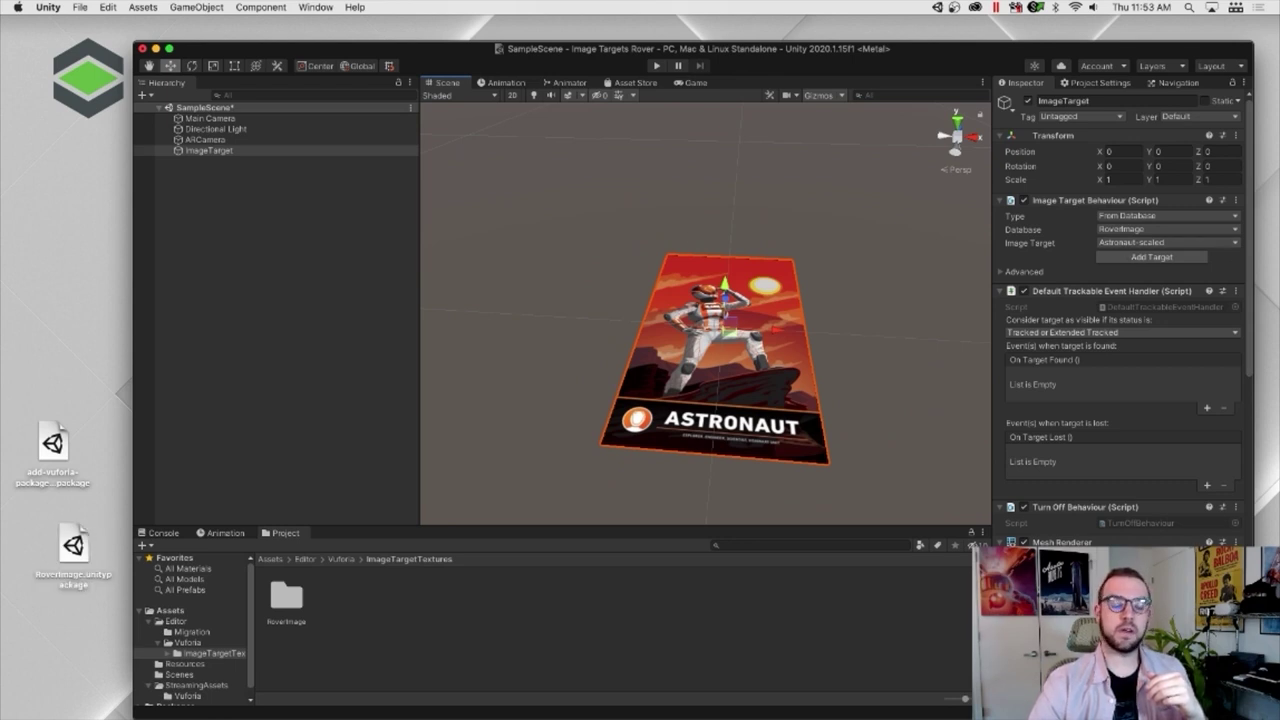
left_click_drag(1150, 420, 195, 614)
left_click_drag(335, 607, 228, 156)
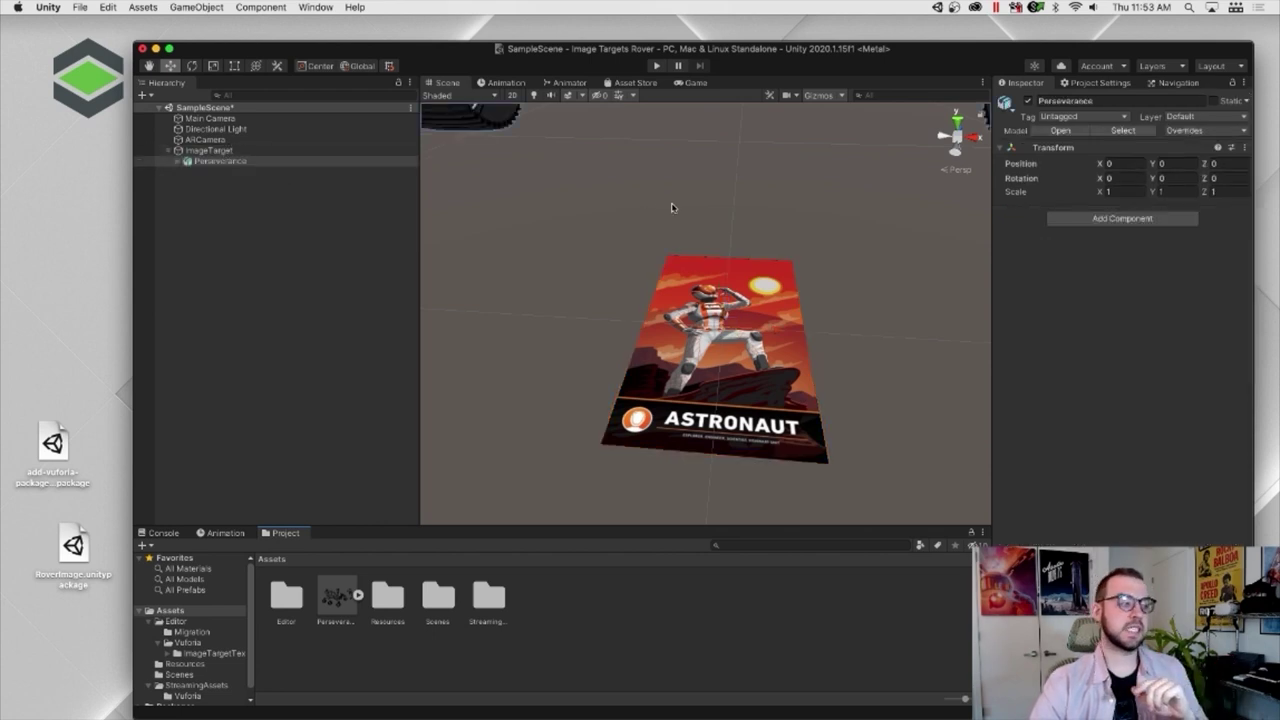
scroll(589, 246, "up", 3)
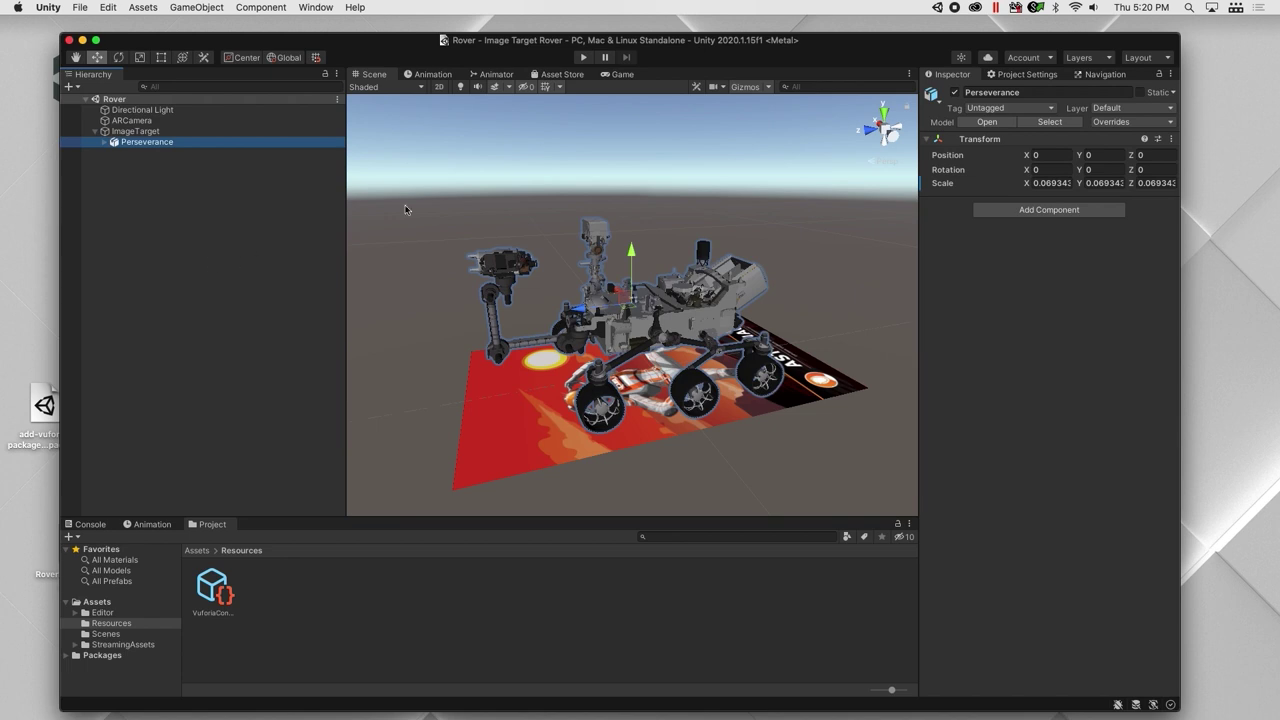
- Enter Play mode to test the astronaut image target scene
left_click(585, 58)
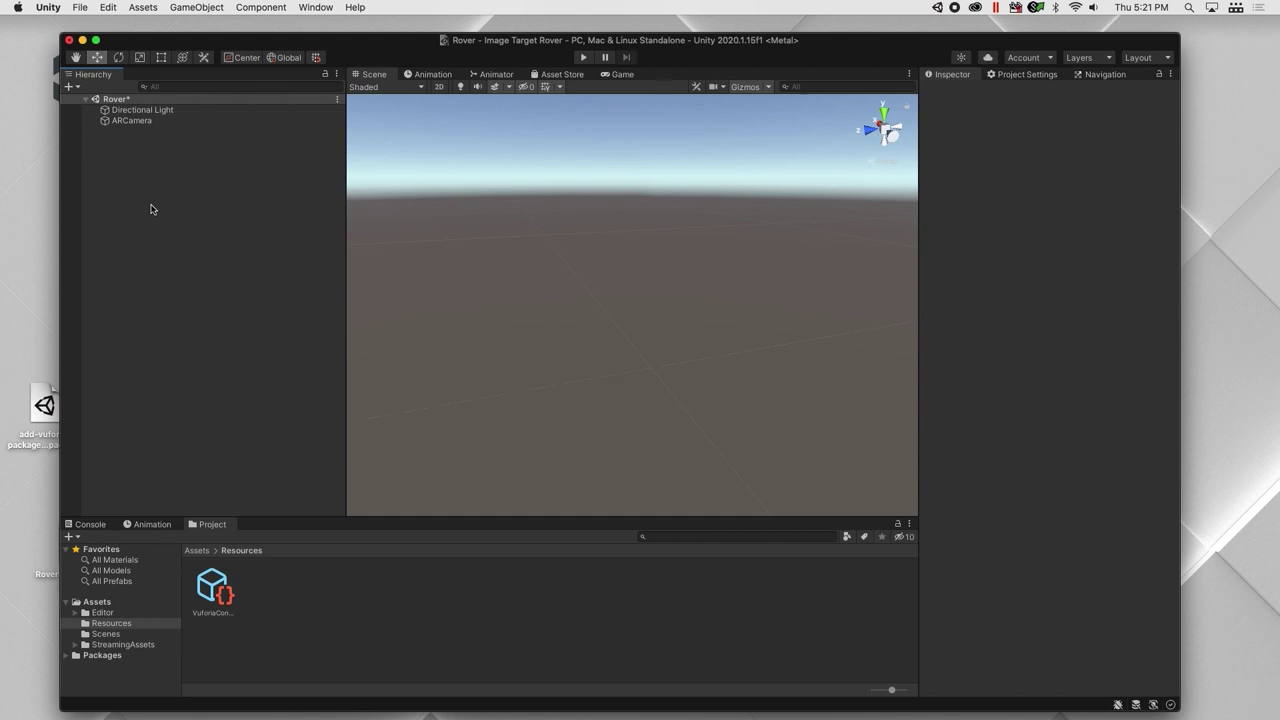
- Add a Vuforia Image Target with type From Image and name it RoverImageInstant
right_click(137, 153)
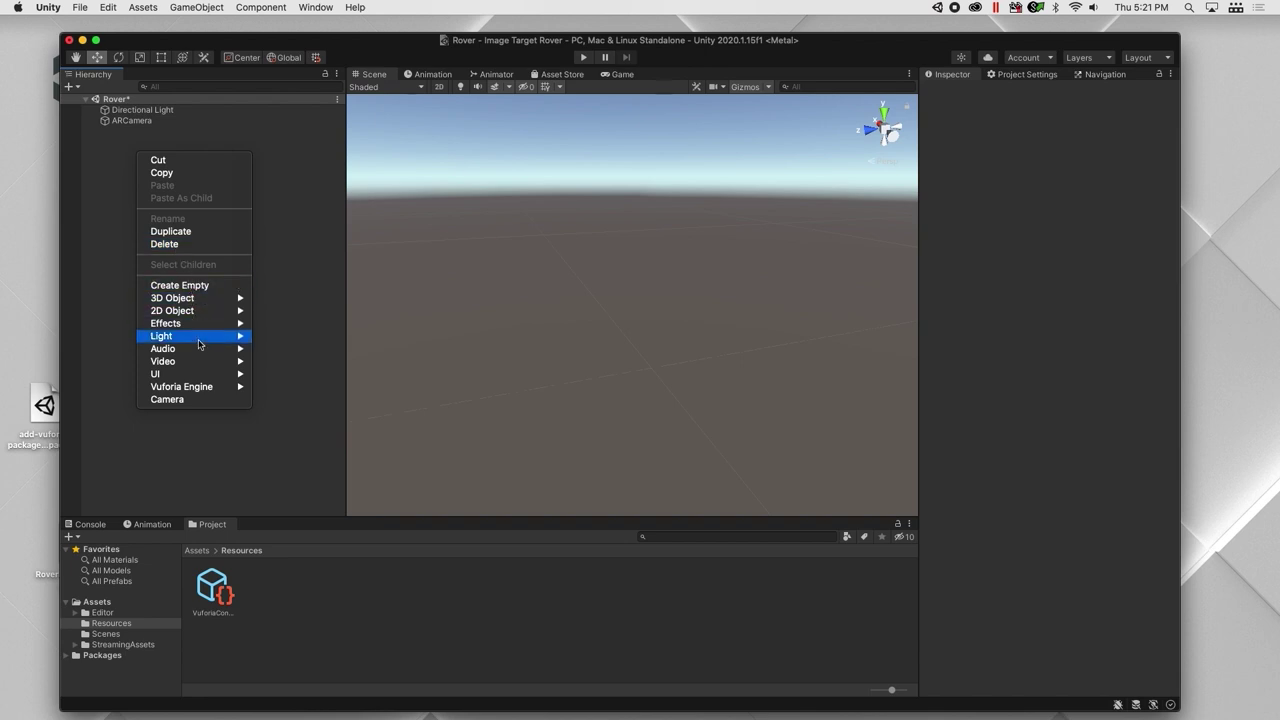
mouse_move(216, 391)
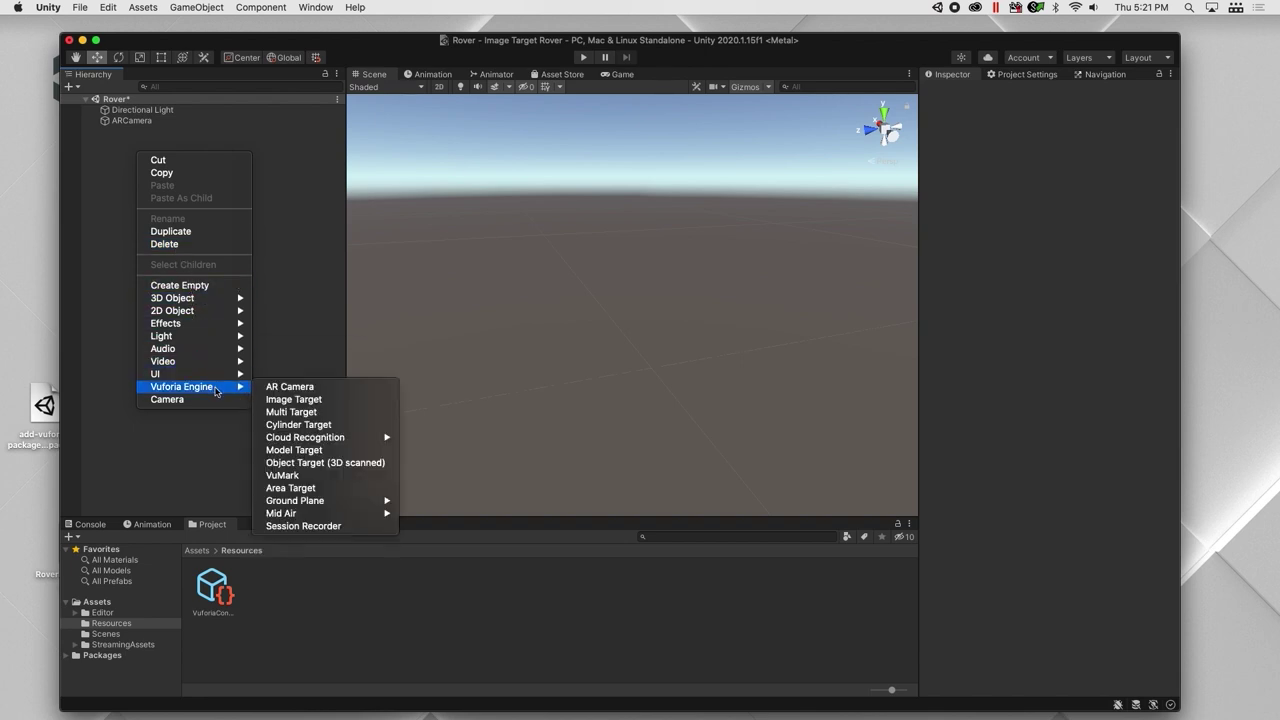
left_click(286, 397)
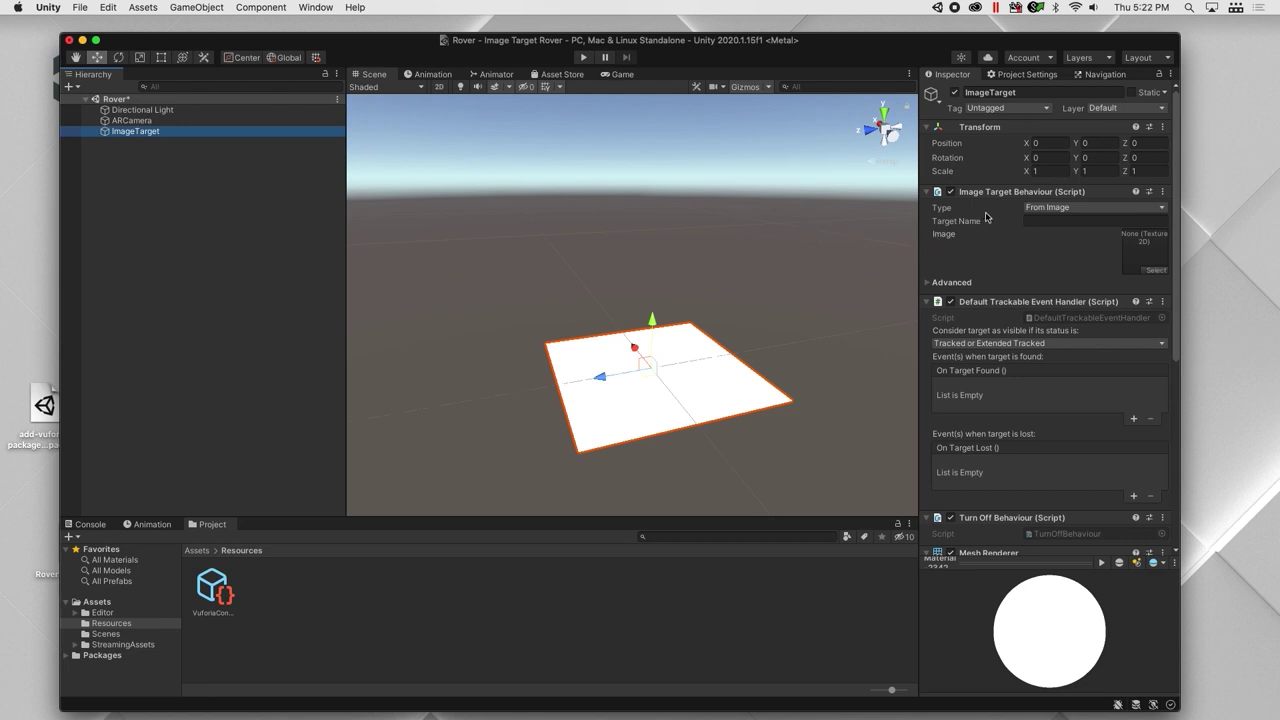
left_click(1046, 209)
left_click(1047, 209)
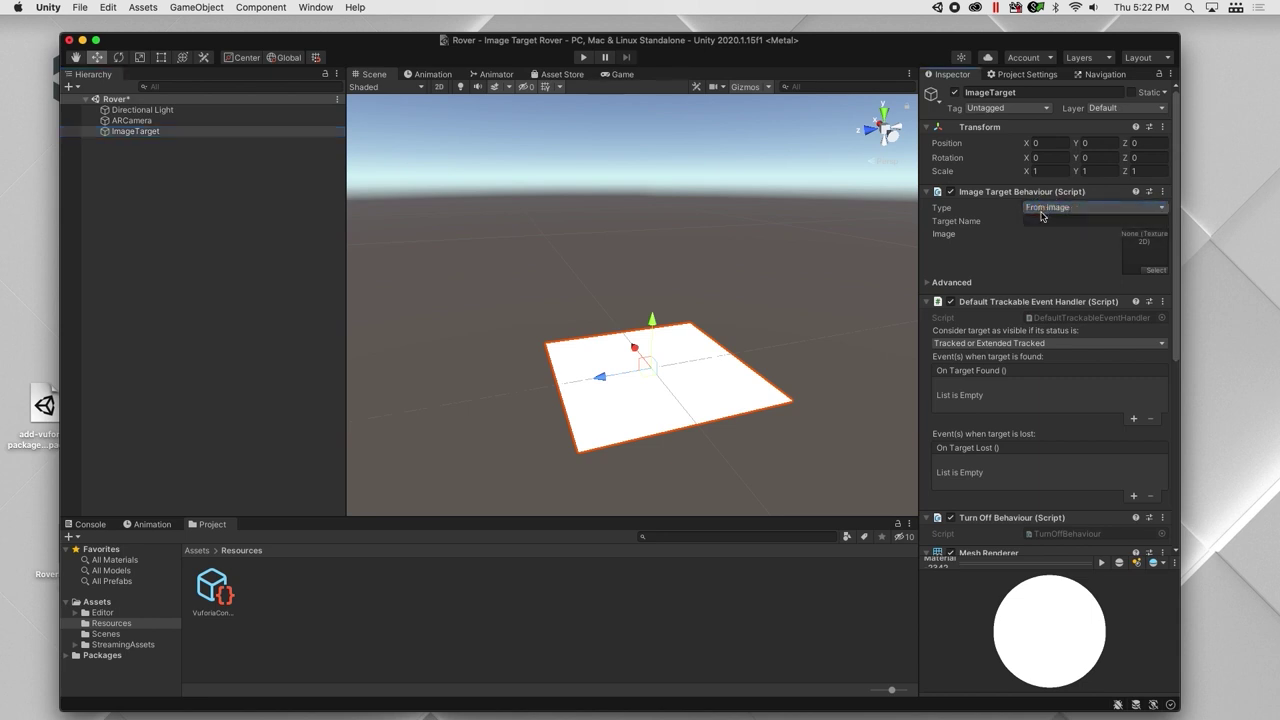
left_click(1043, 222)
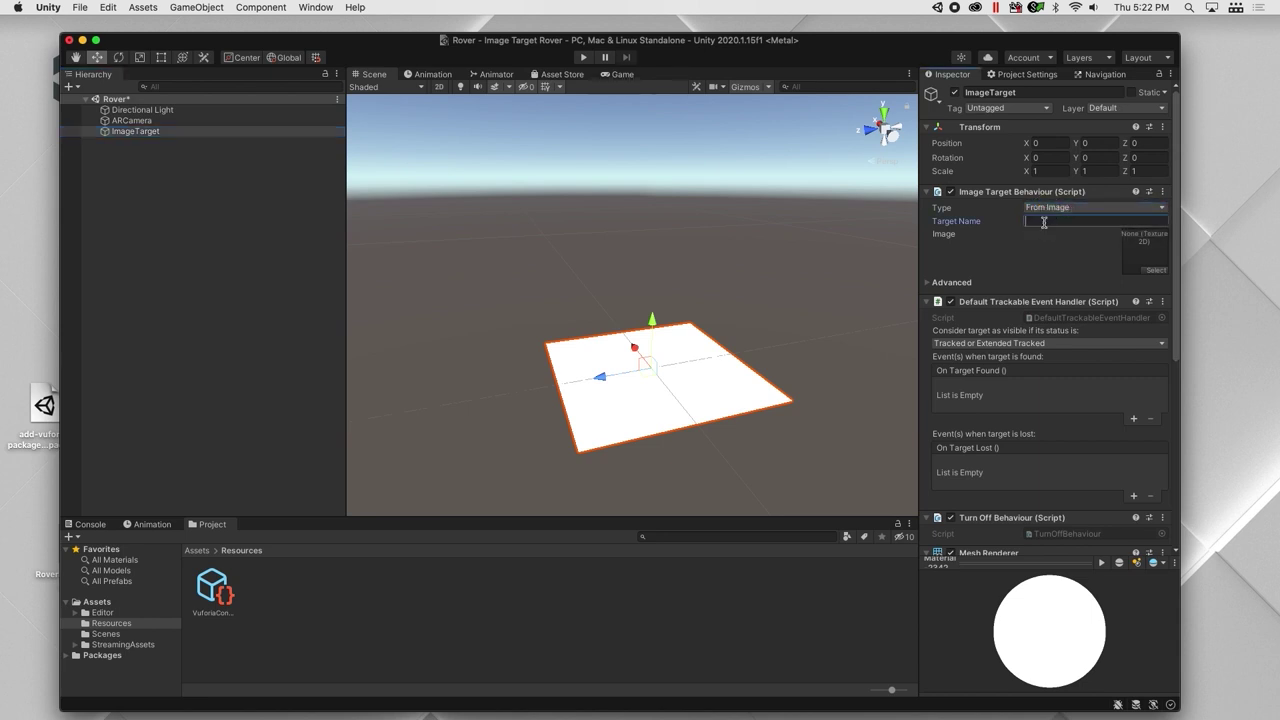
type("RoverImageInstant")
- Import Astronaut-scaled.jpg into Assets and apply Texture Type Sprite (2D and UI)
left_click(201, 551)
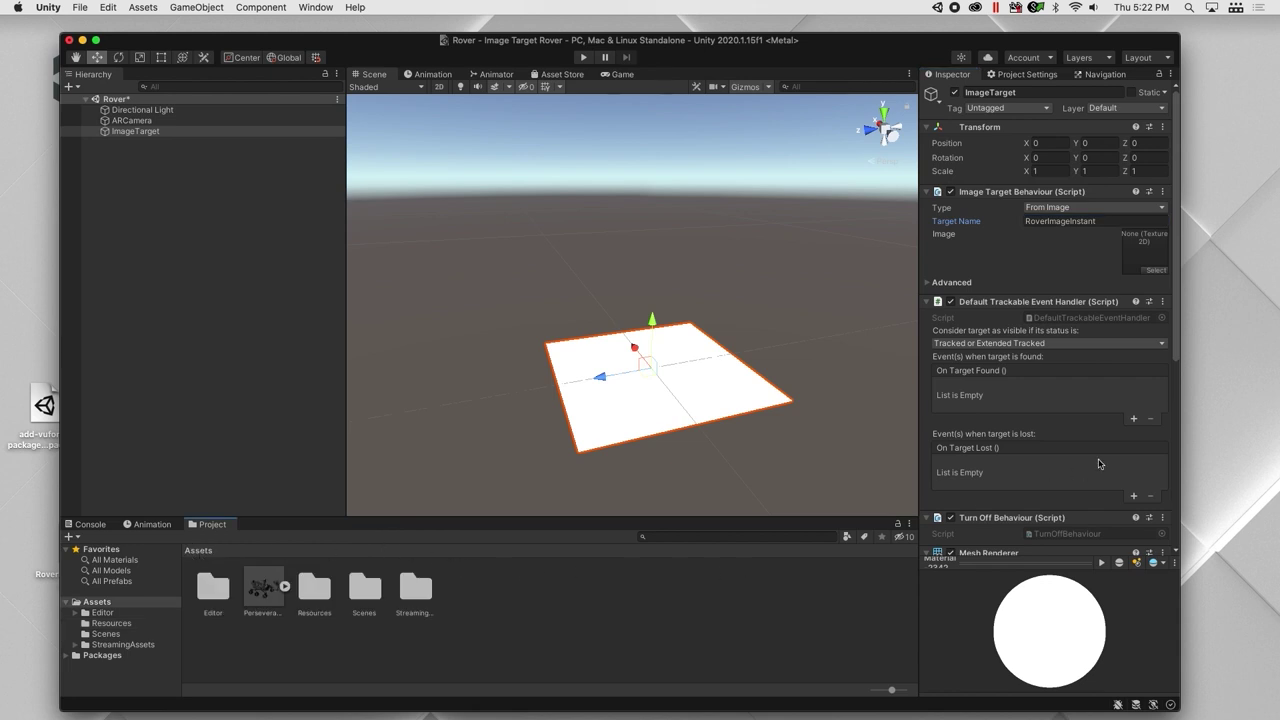
left_click_drag(1279, 378, 530, 602)
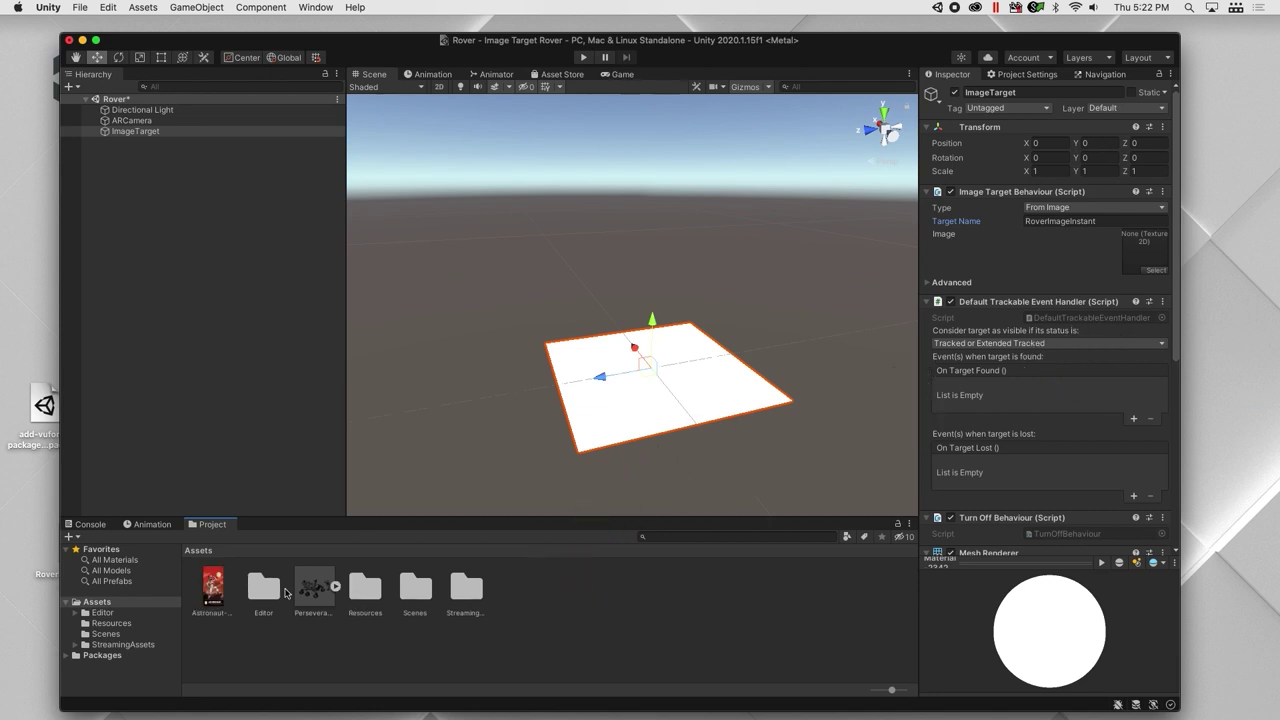
left_click(213, 587)
left_click(1073, 131)
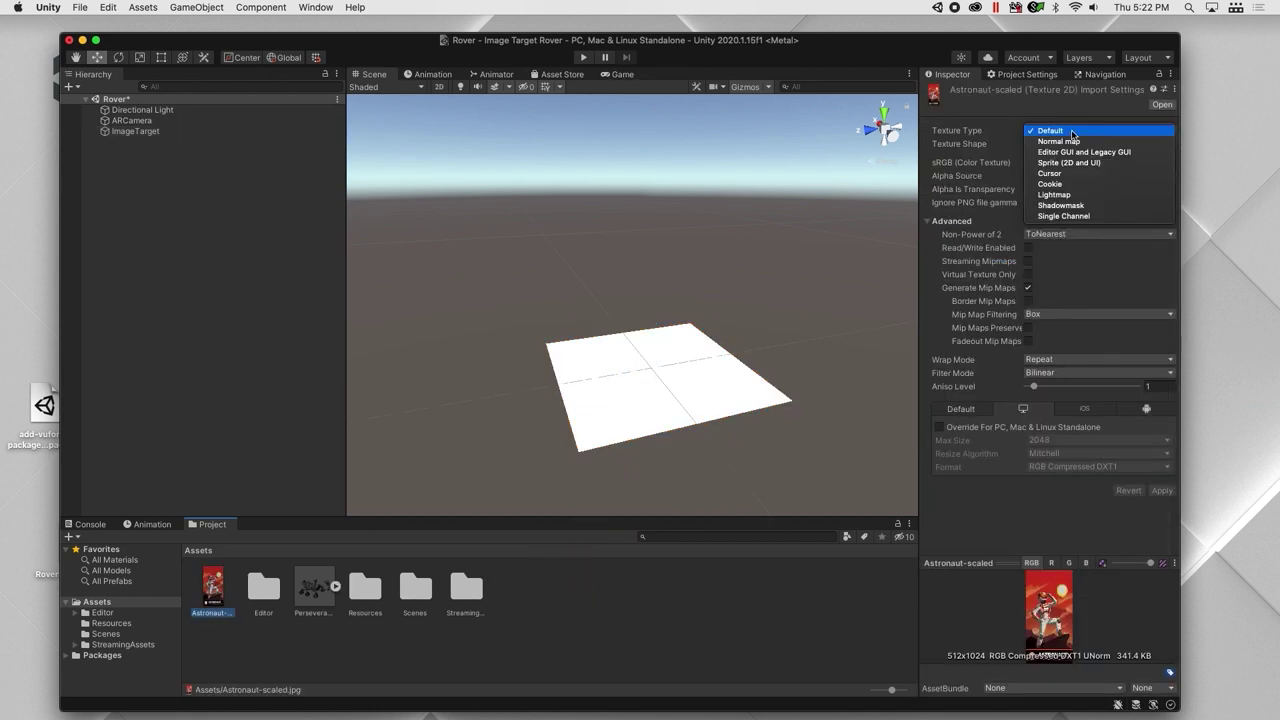
left_click(1069, 162)
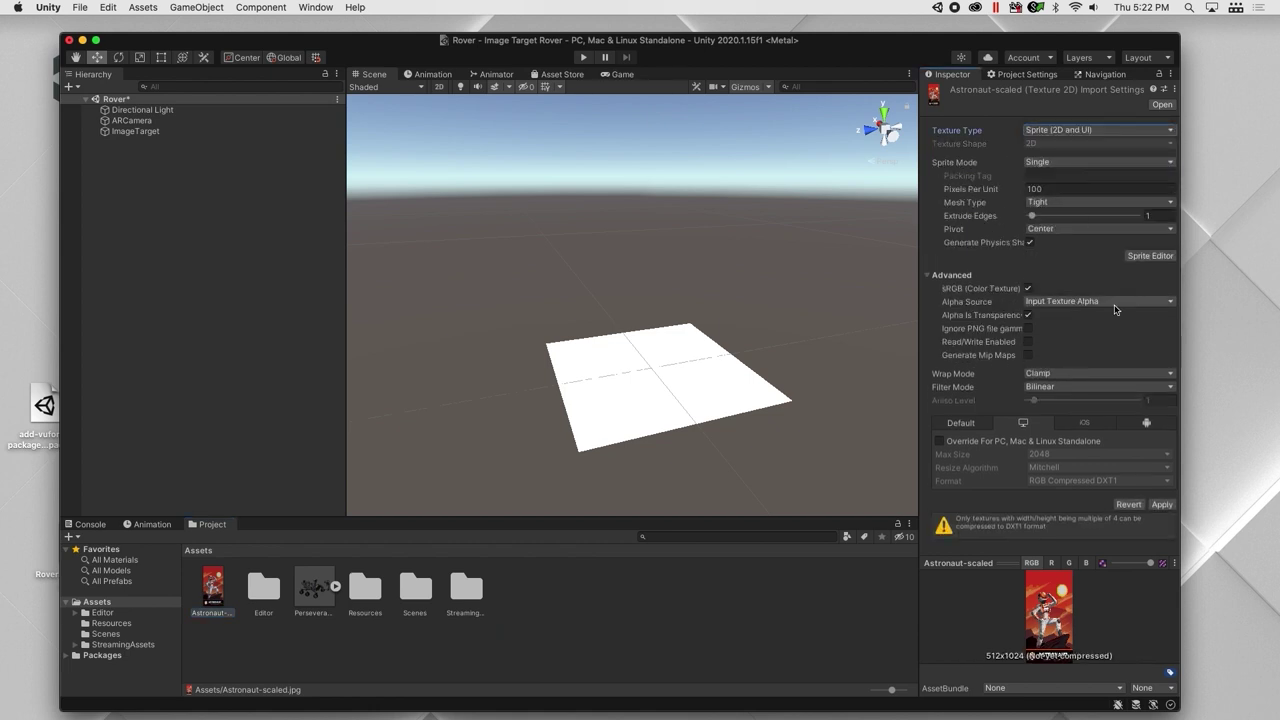
left_click(1160, 505)
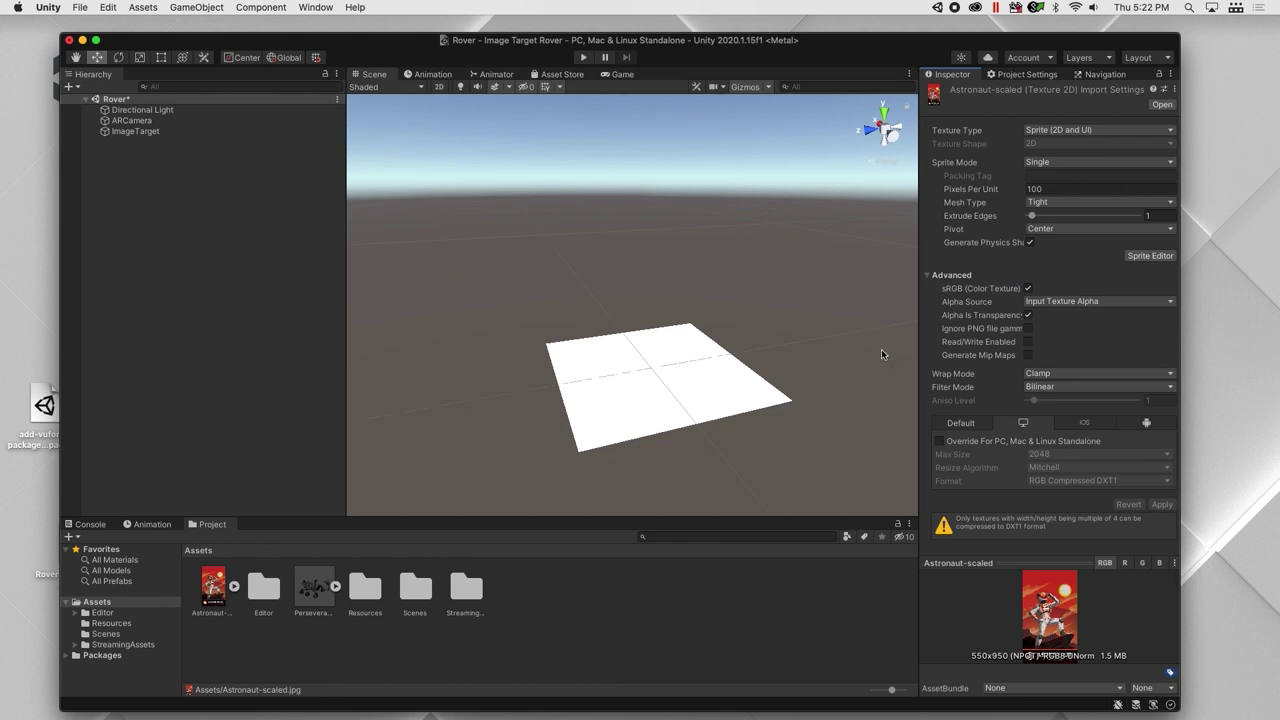
left_click(200, 132)
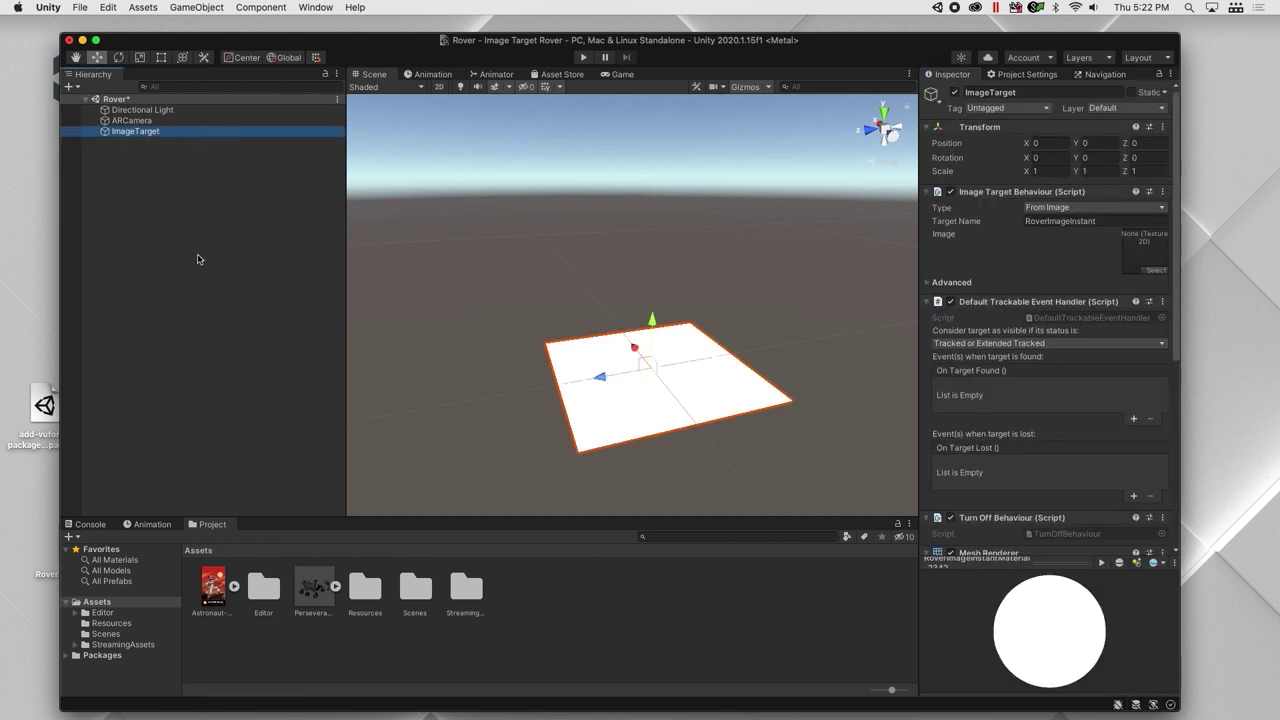
- Assign Astronaut-scaled as the target image and drop the Perseverance rover over it
left_click_drag(218, 592, 1134, 252)
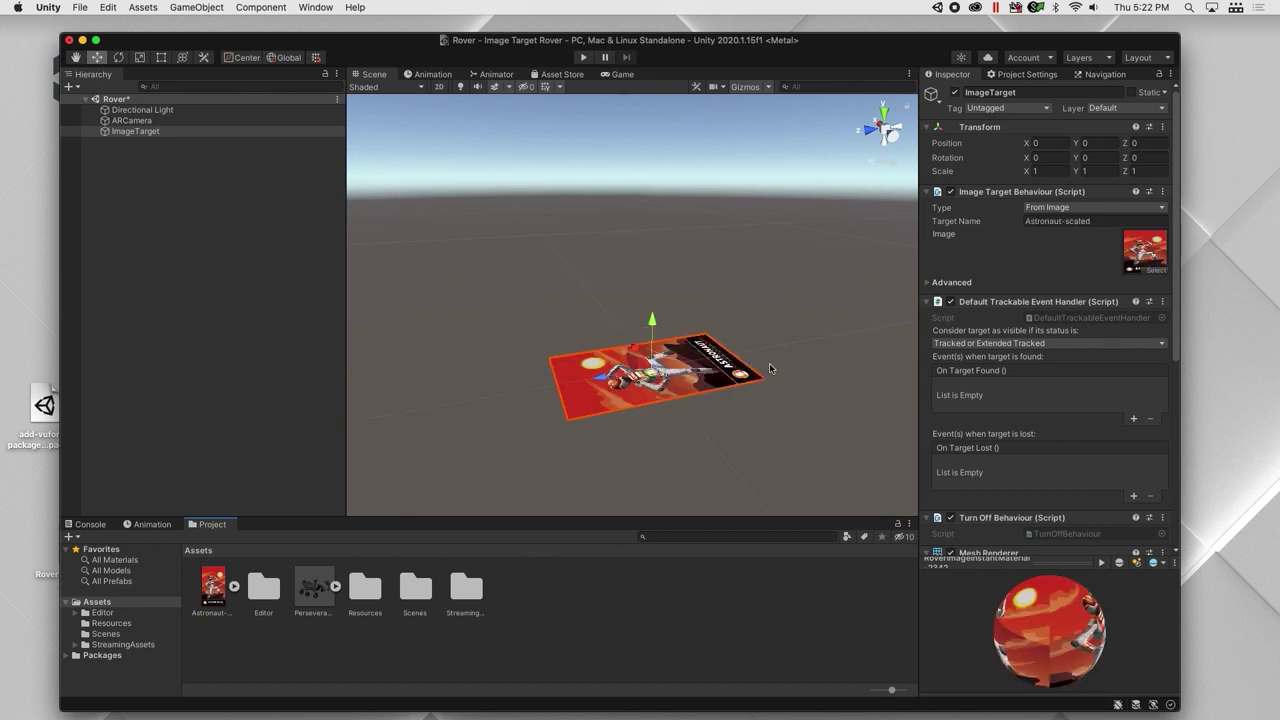
left_click_drag(782, 353, 512, 368, "alt")
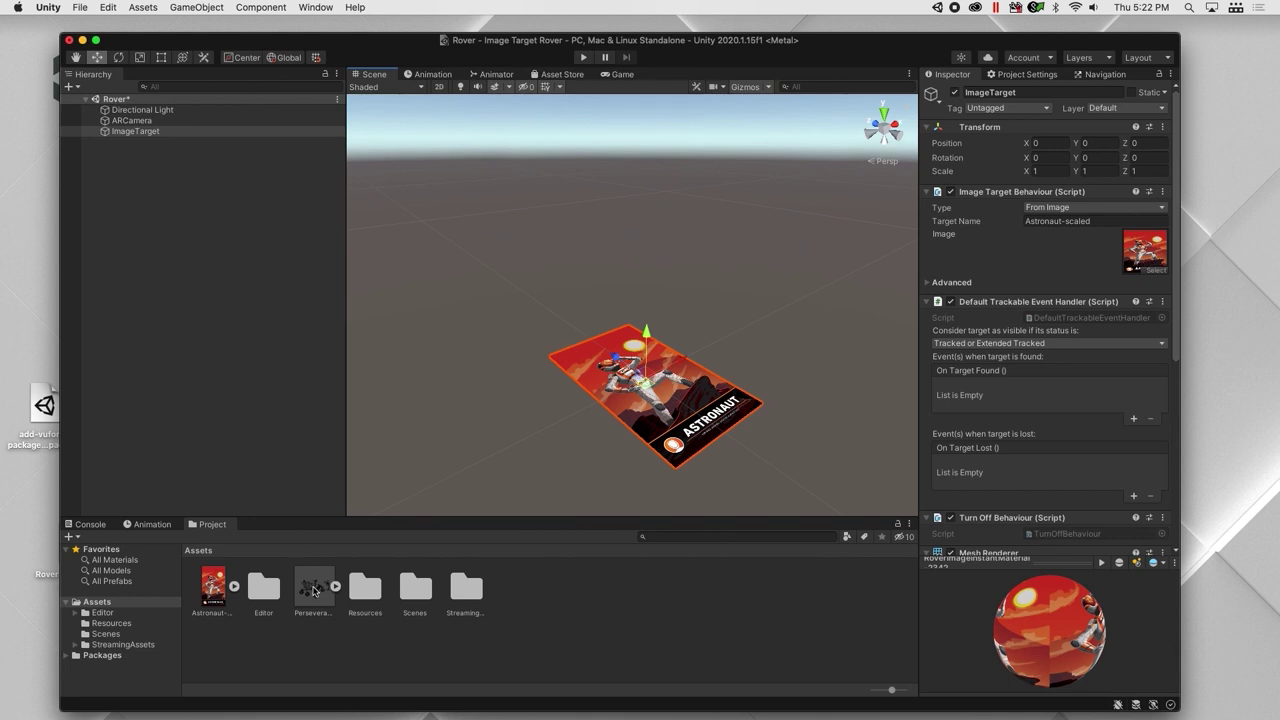
left_click_drag(313, 593, 650, 437)
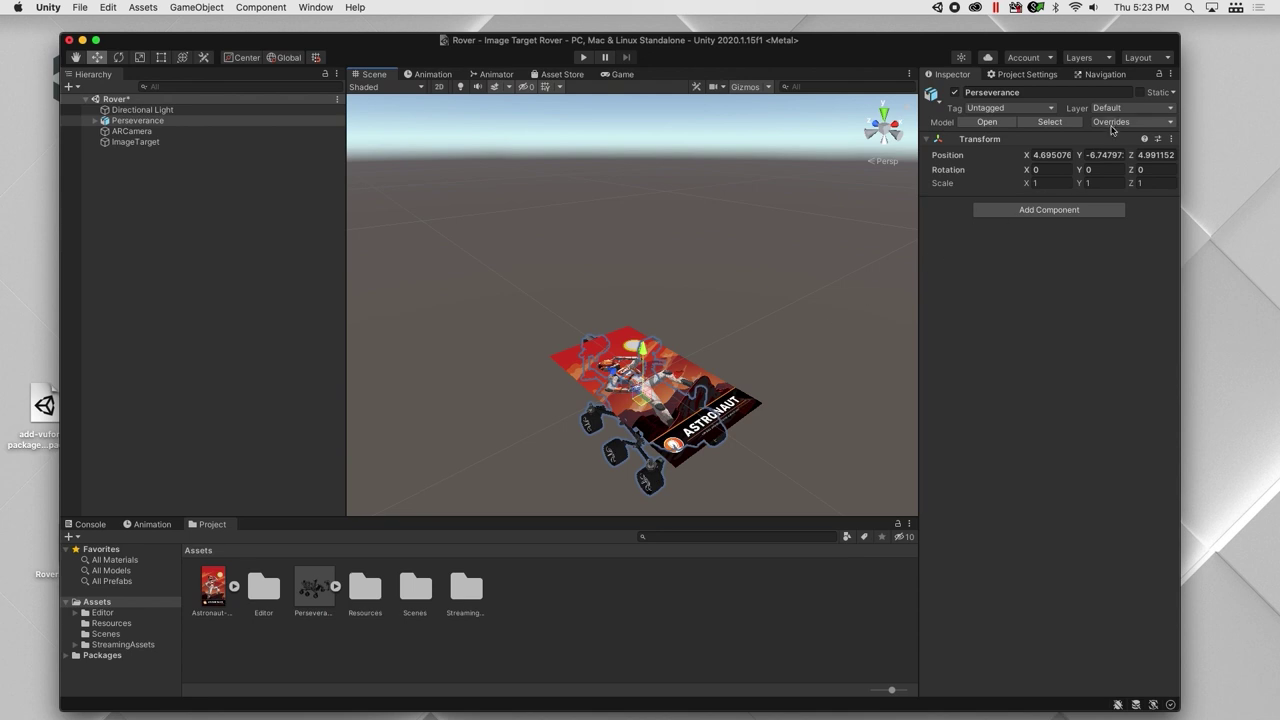
- Make Perseverance a child of ImageTarget and select the target to set its size
key("y")
left_click_drag(150, 121, 153, 141)
left_click(150, 132)
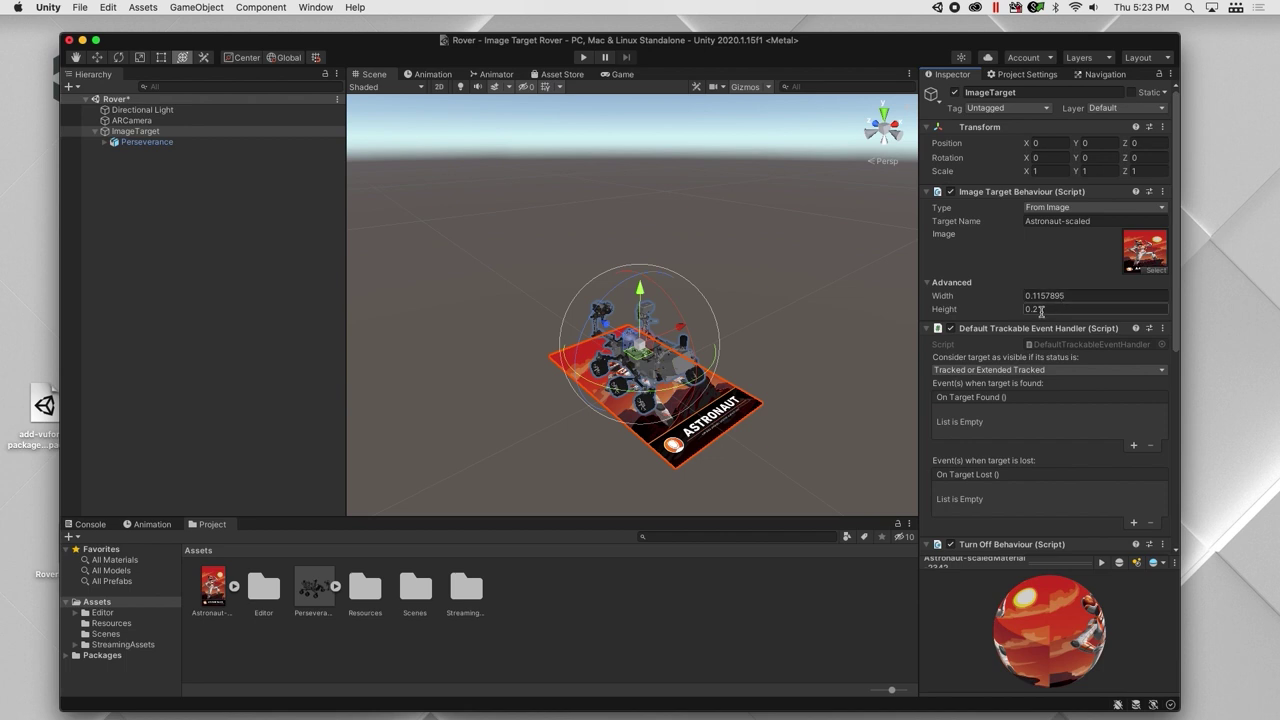
key("super+Tab")
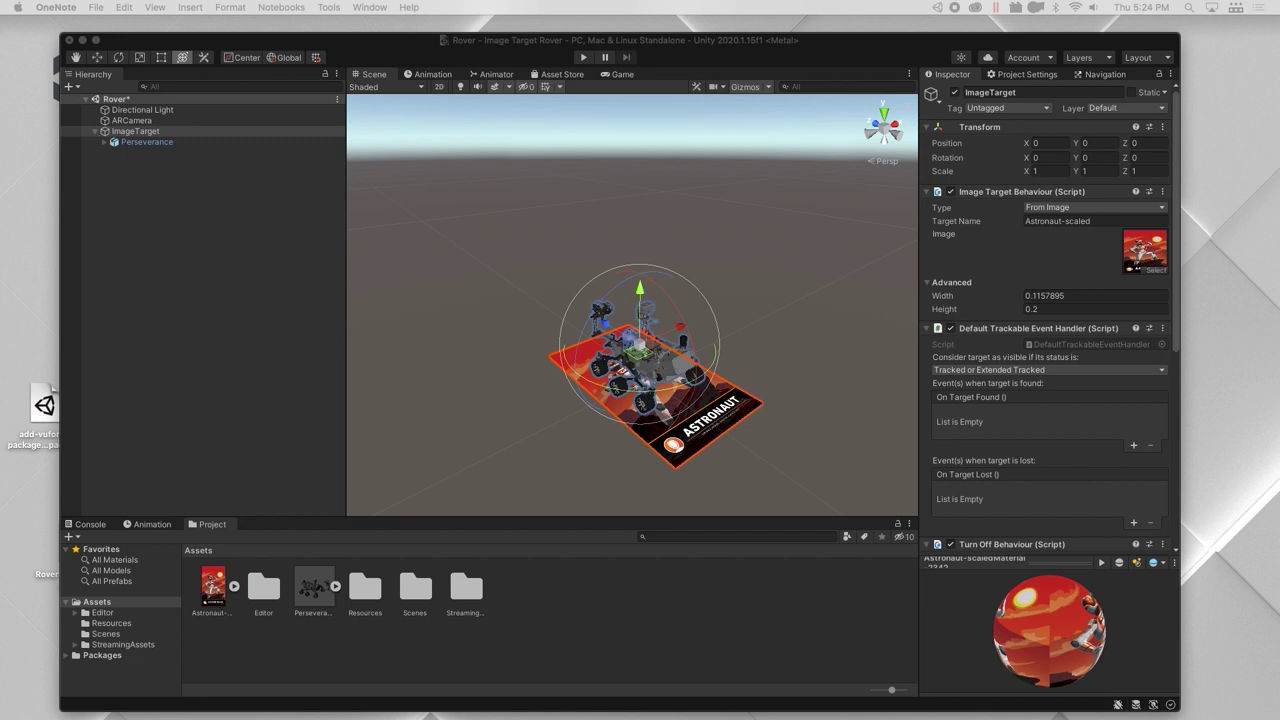
double_click(147, 142)
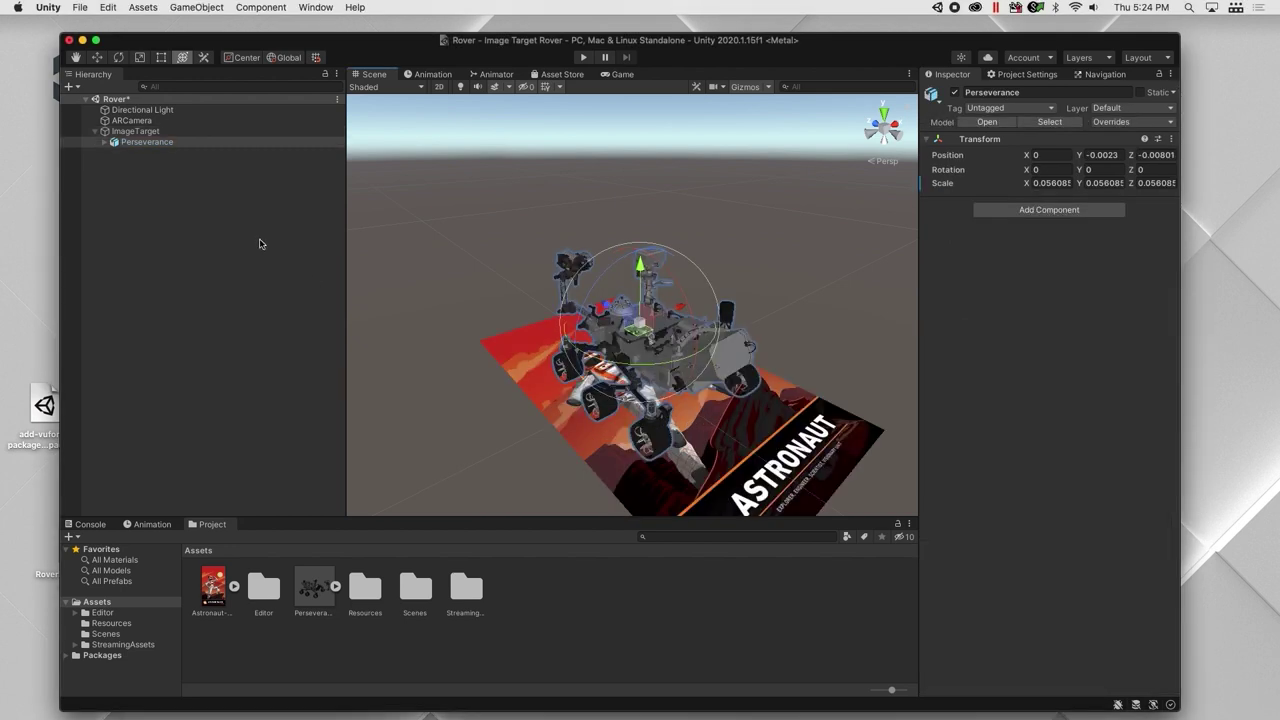
left_click(583, 58)
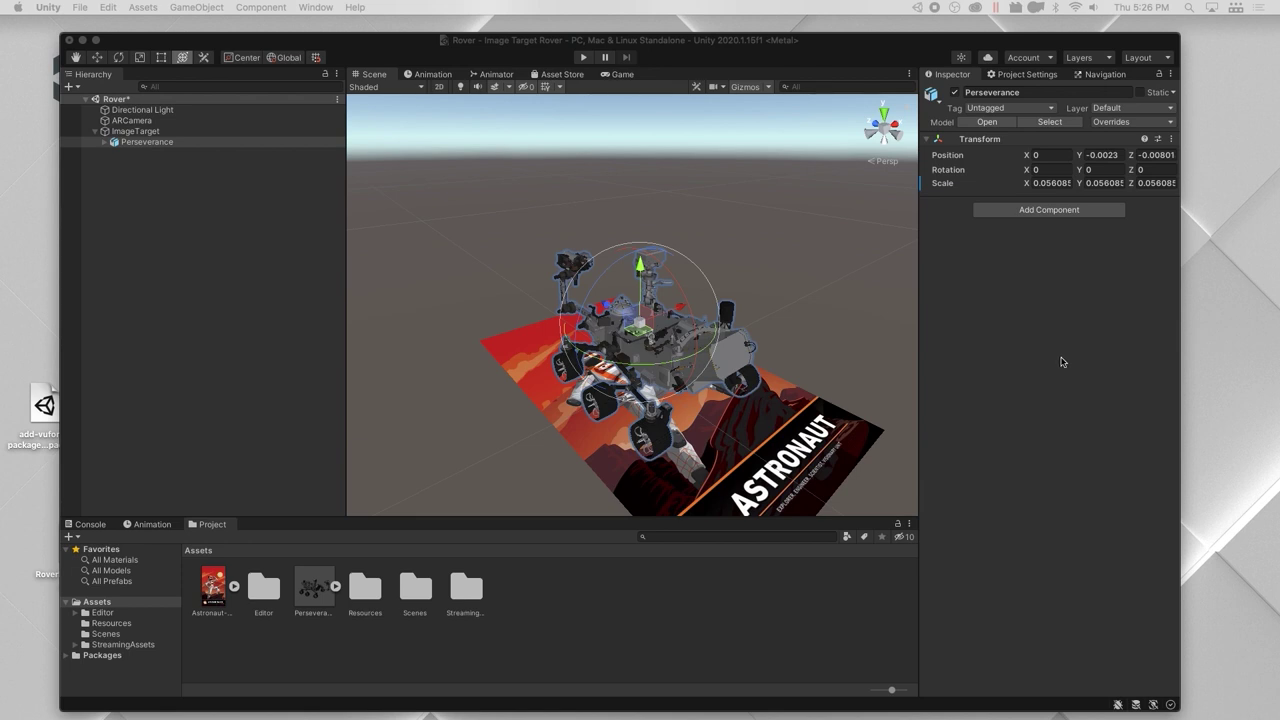
left_click(79, 7)
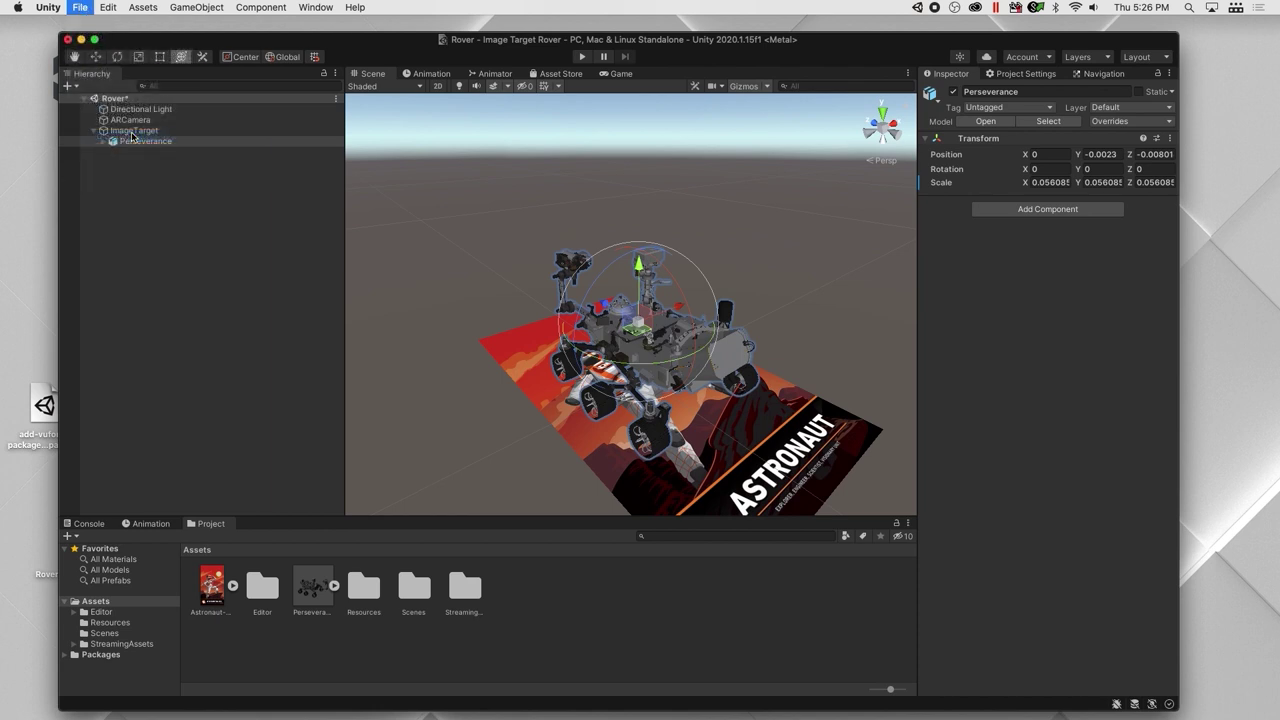
left_click(133, 136)
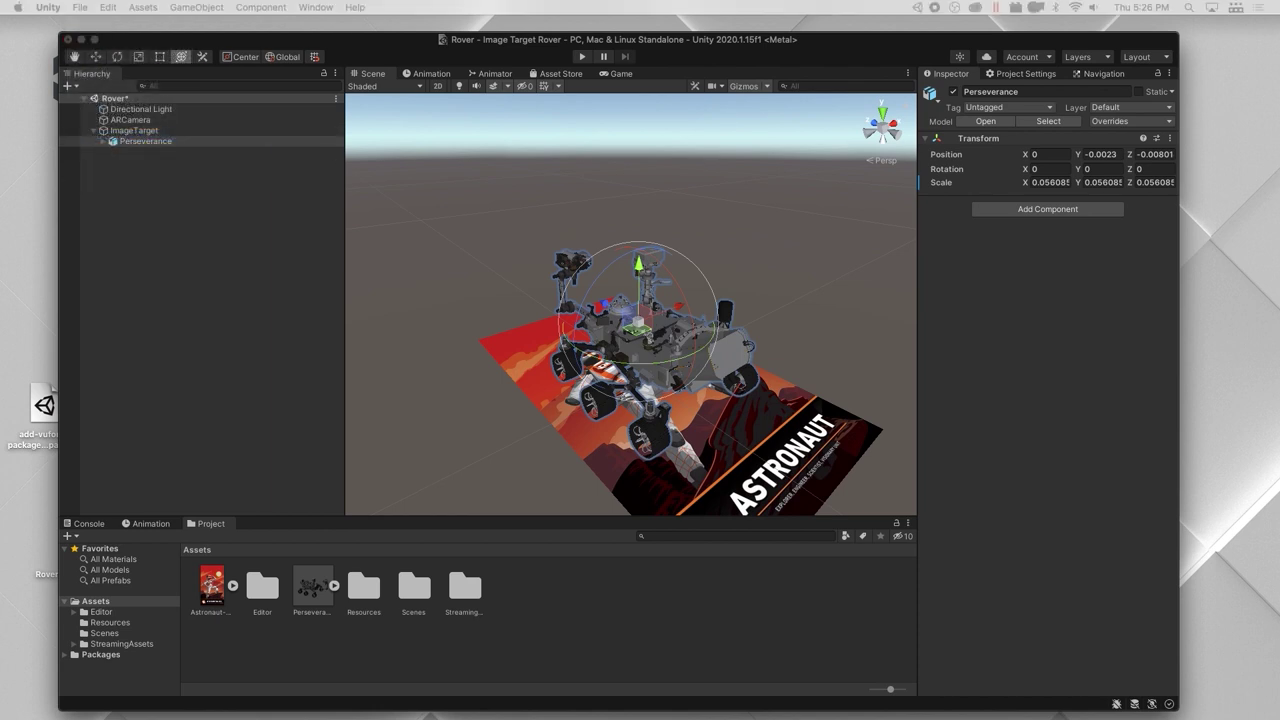
- Add the open Rover scene to Build Settings and switch the platform to Android
left_click_drag(860, 62, 545, 62)
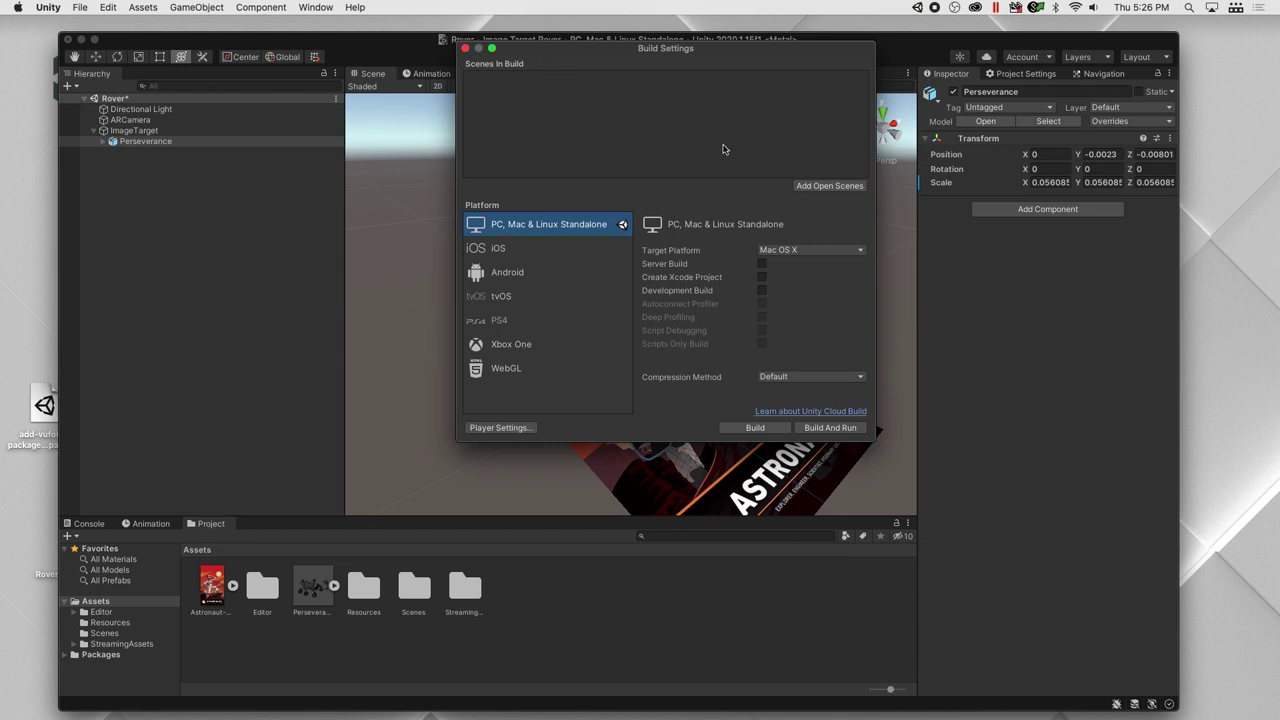
left_click(814, 187)
left_click(540, 272)
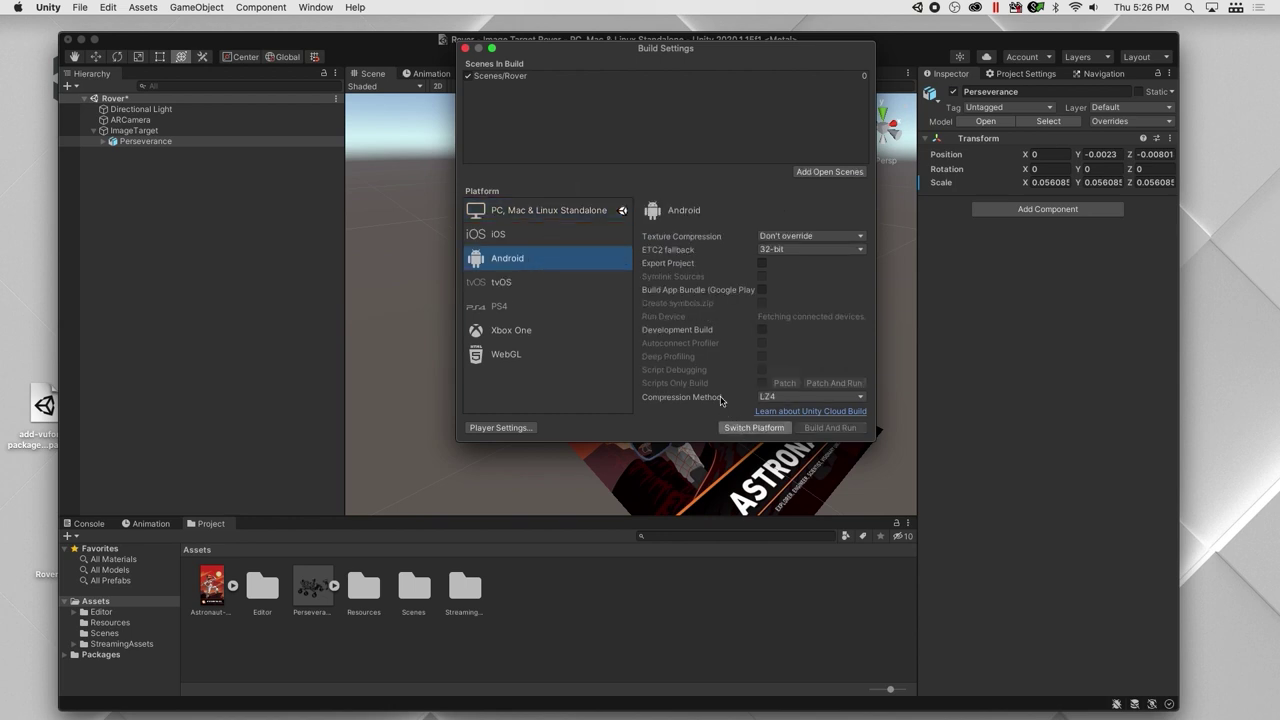
left_click(754, 427)
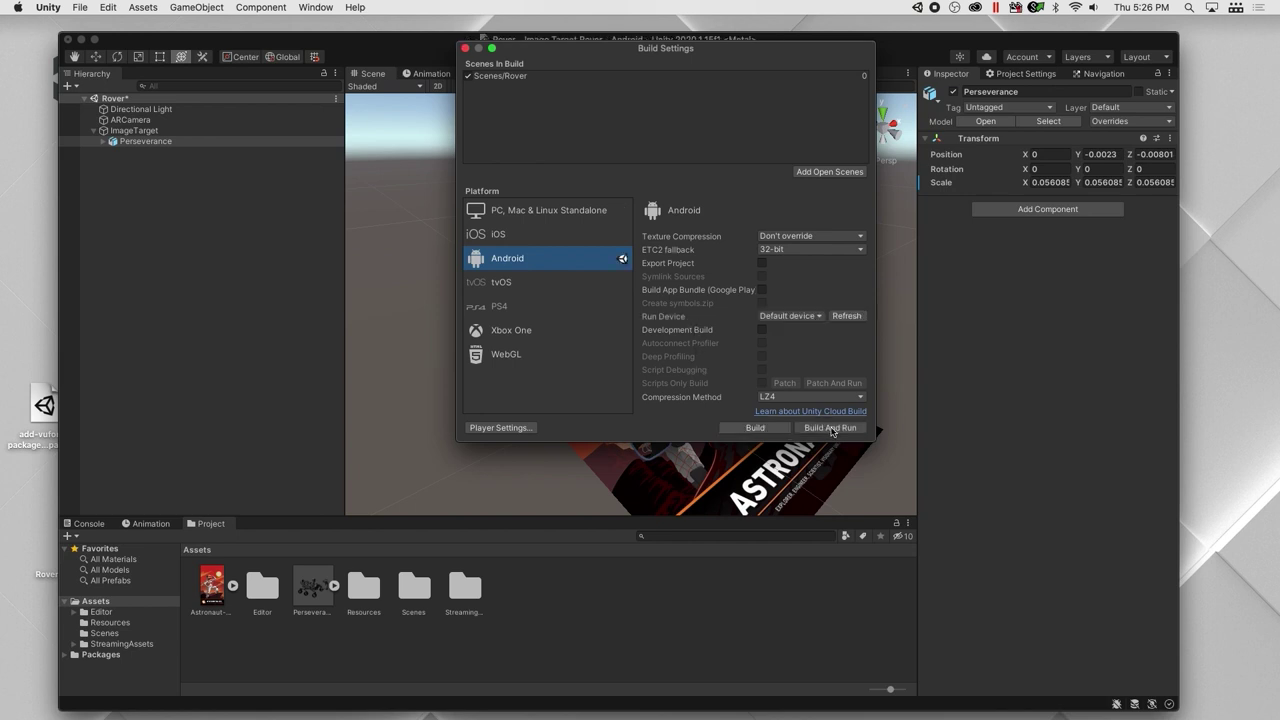